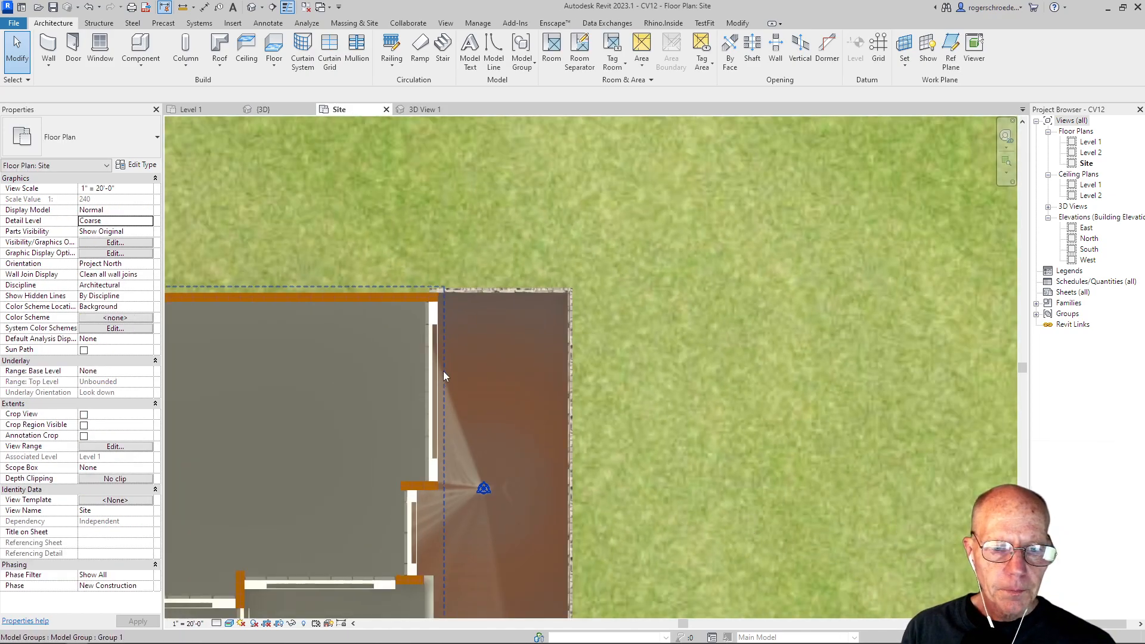
Step: Begin a building pad in the Site plan on Level 1 with a height offset of -4' 0"
scroll(442, 367, "down", 5)
middle_click_drag(442, 359, 476, 187)
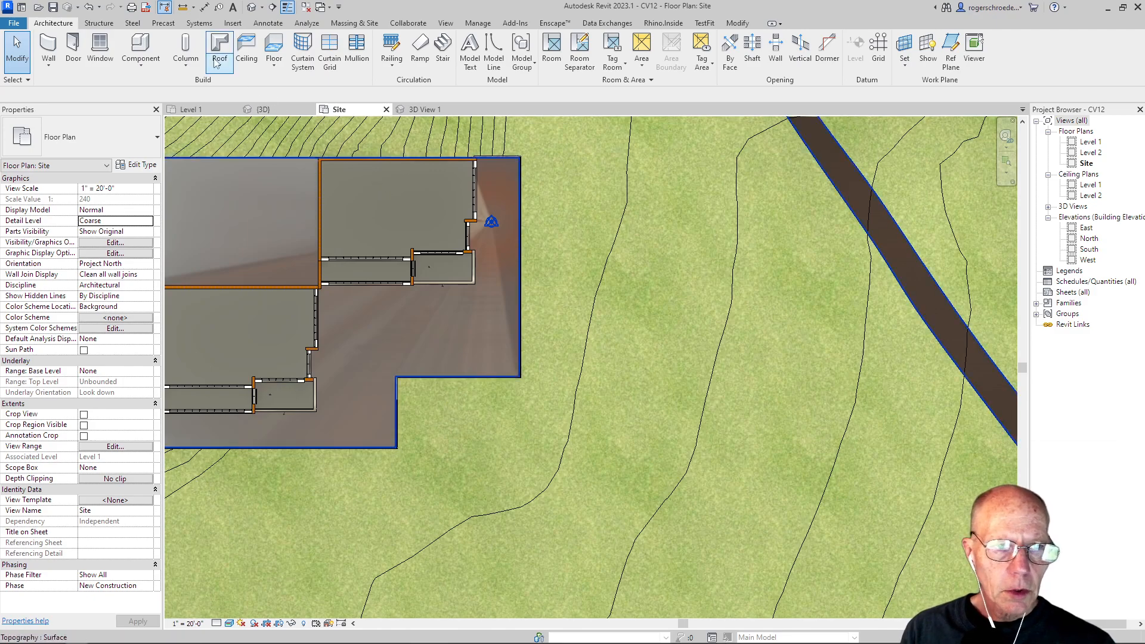
left_click(360, 24)
left_click(430, 68)
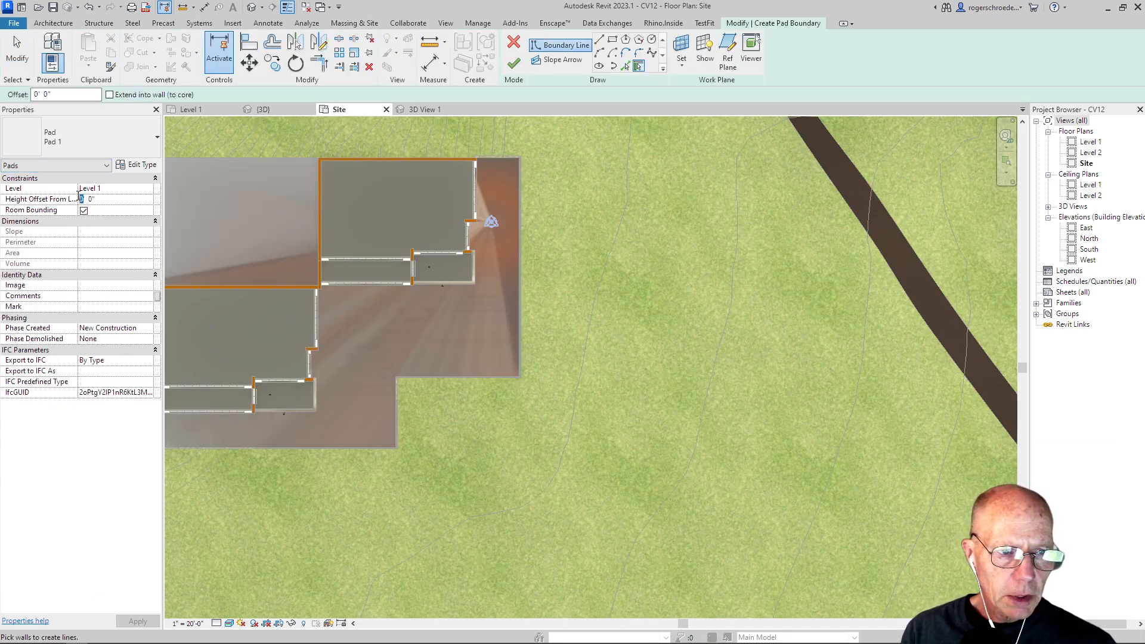
type("-4")
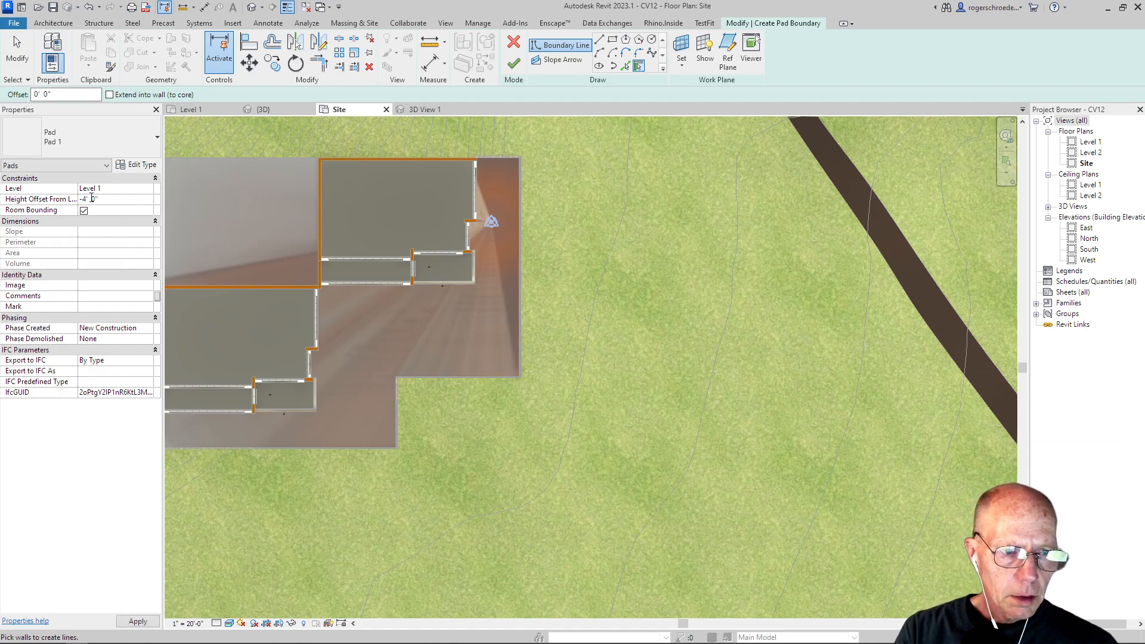
key("Return")
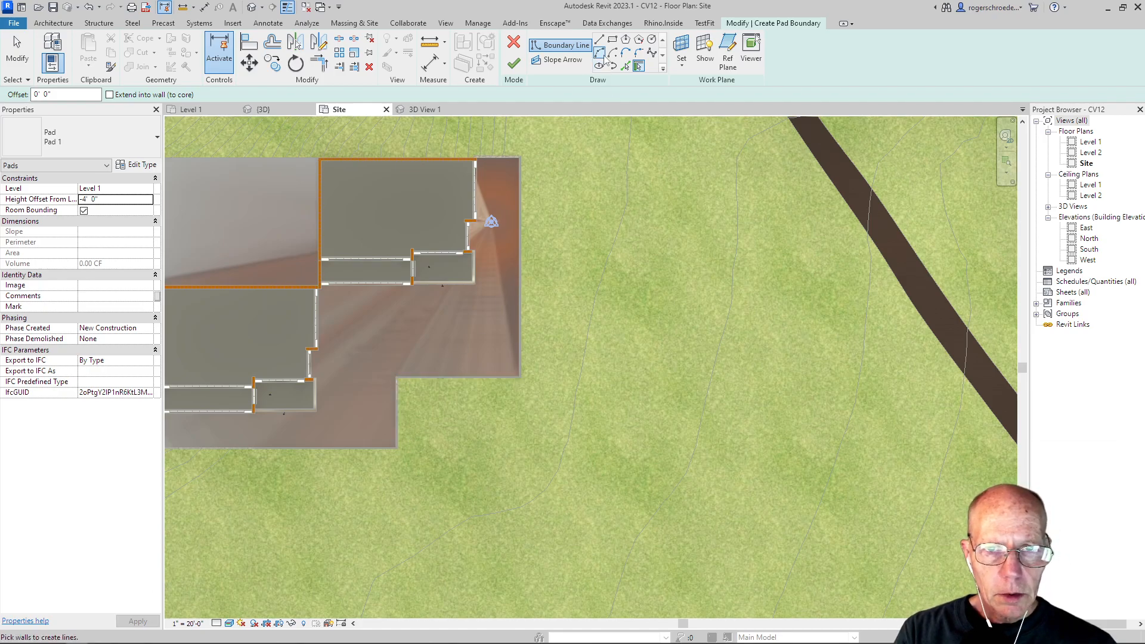
Step: Sketch a rectangular pad boundary about 67' by 59'-6" from the stepped corner of the retaining walls onto the grass and finish the pad
left_click(613, 39)
scroll(432, 384, "up", 2)
scroll(432, 384, "up", 2)
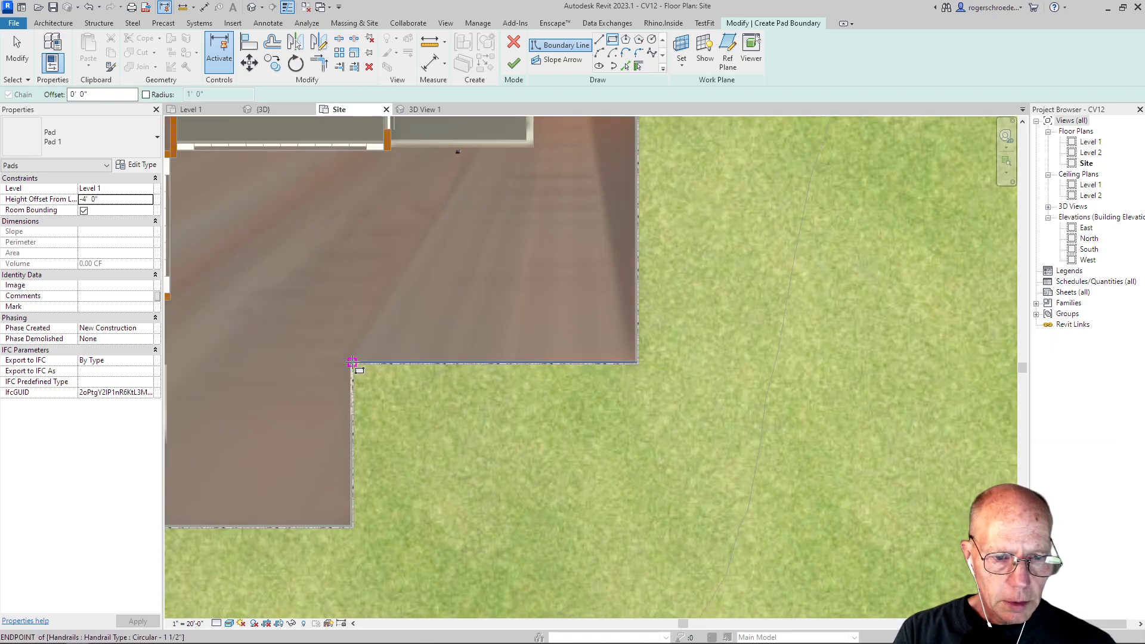
scroll(353, 363, "up", 3)
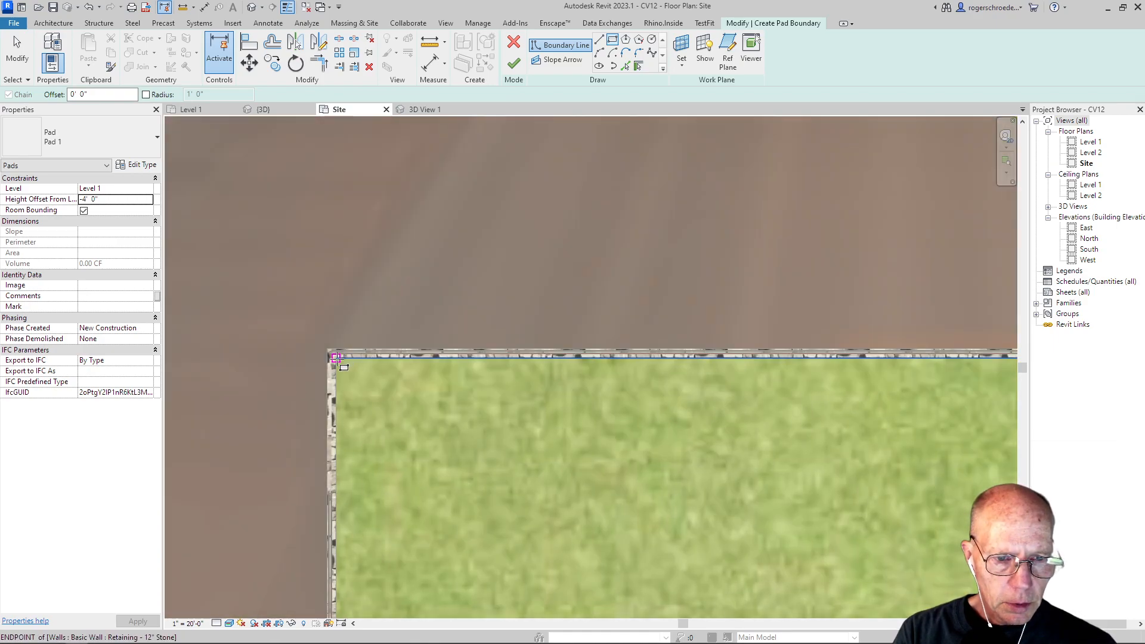
left_click(335, 358)
scroll(539, 521, "down", 3)
middle_click_drag(544, 490, 499, 307)
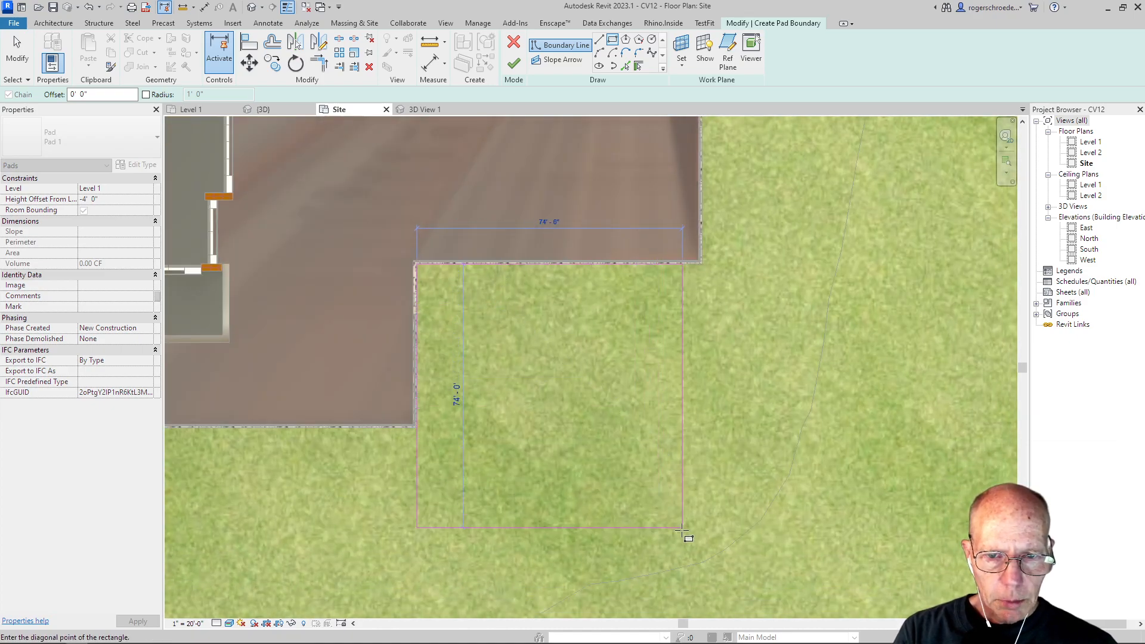
left_click(656, 476)
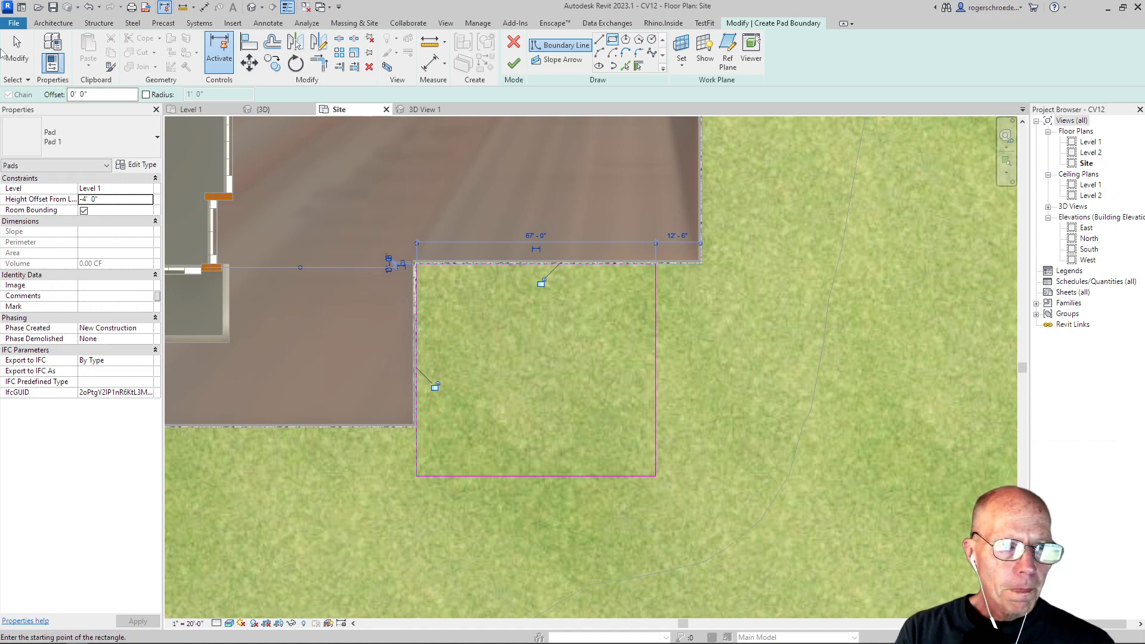
left_click(16, 53)
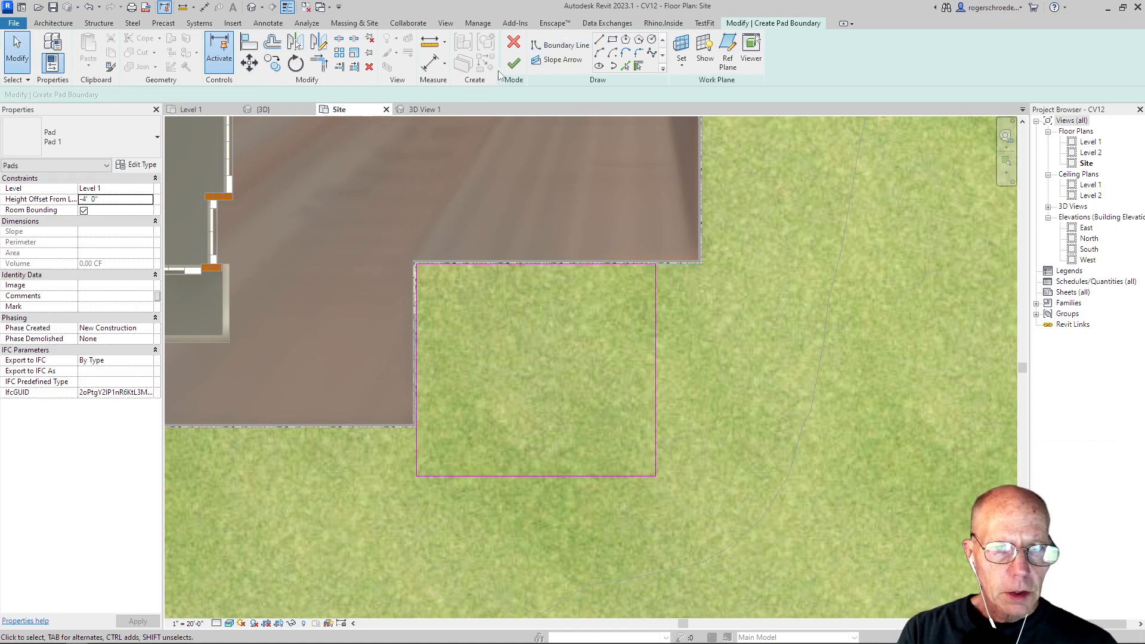
left_click(513, 62)
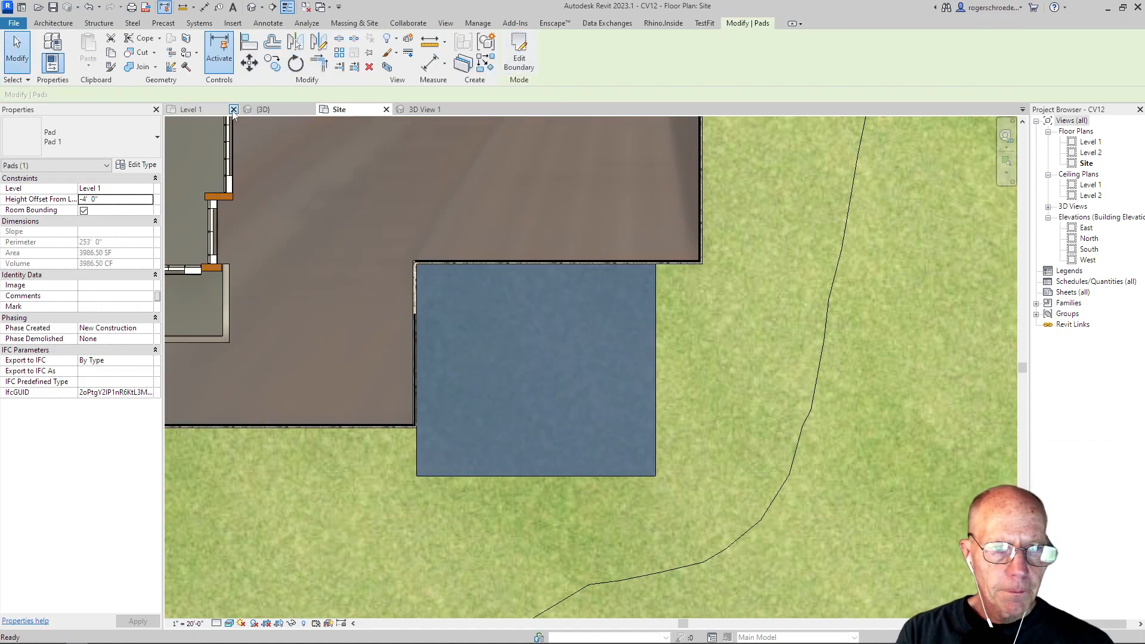
Step: Check the pad's fit against the retaining walls in 3D and reopen its boundary sketch in the Site plan
left_click(260, 111)
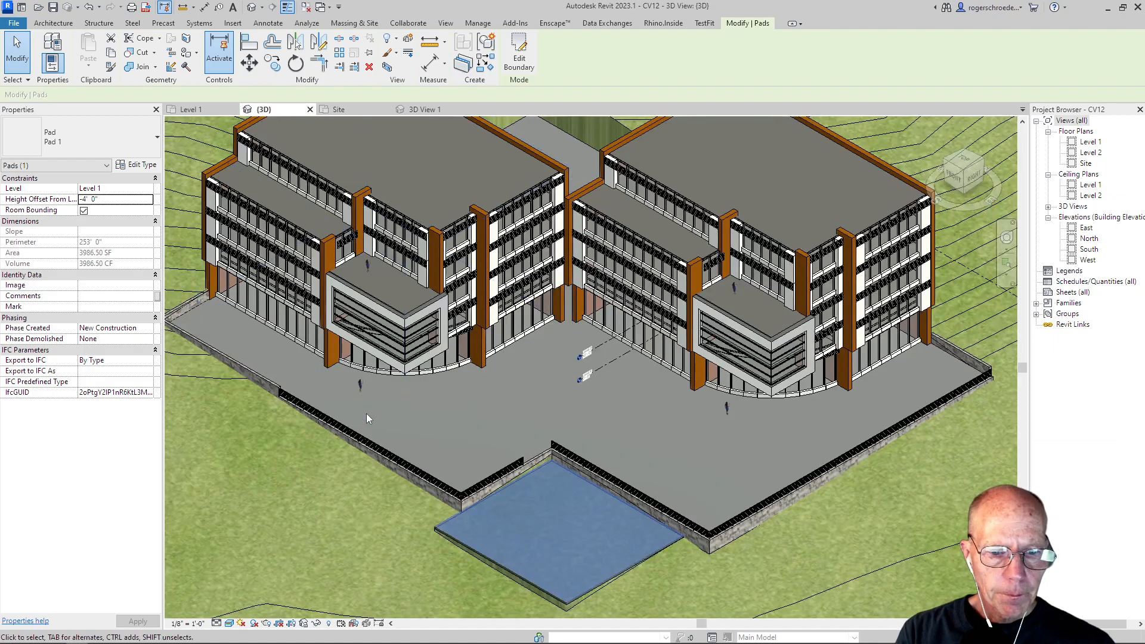
key("Escape")
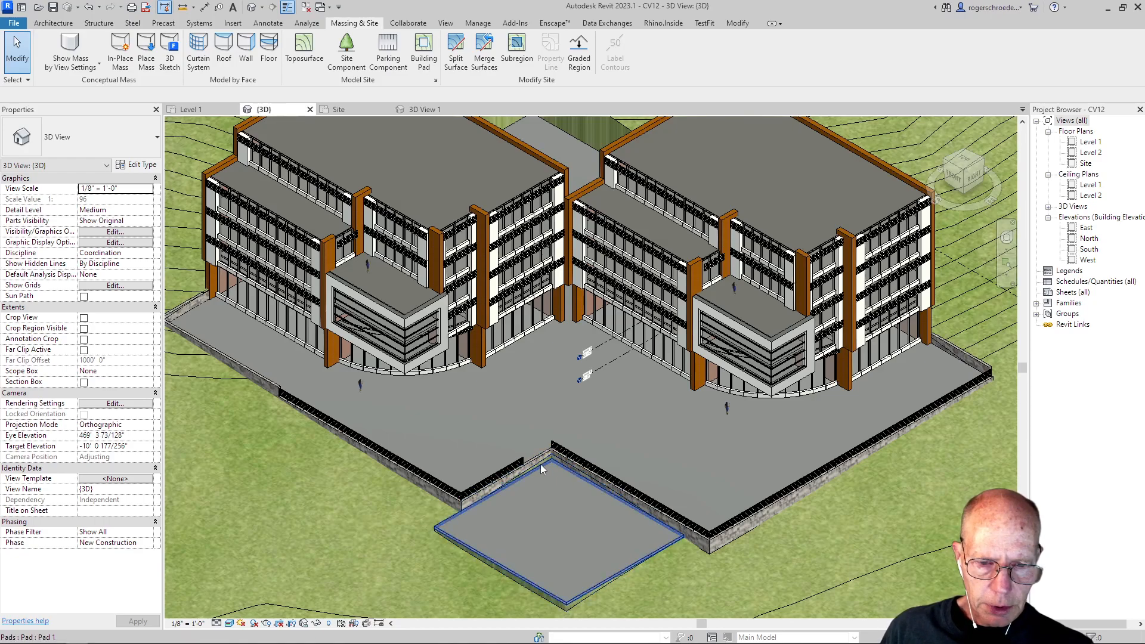
scroll(546, 477, "up", 6)
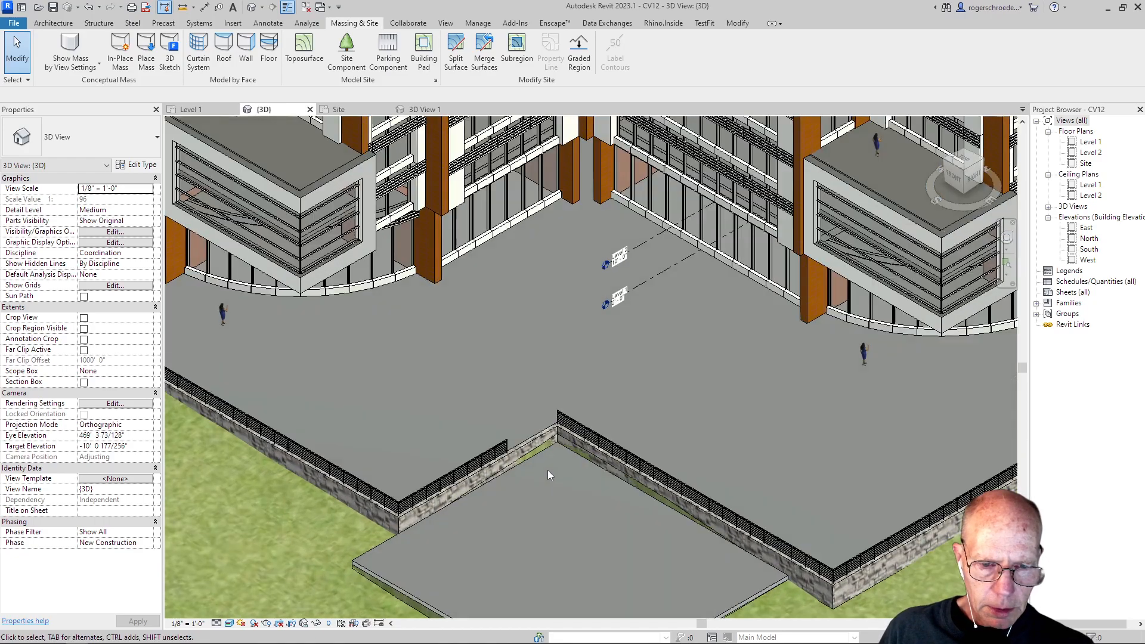
scroll(550, 474, "up", 1)
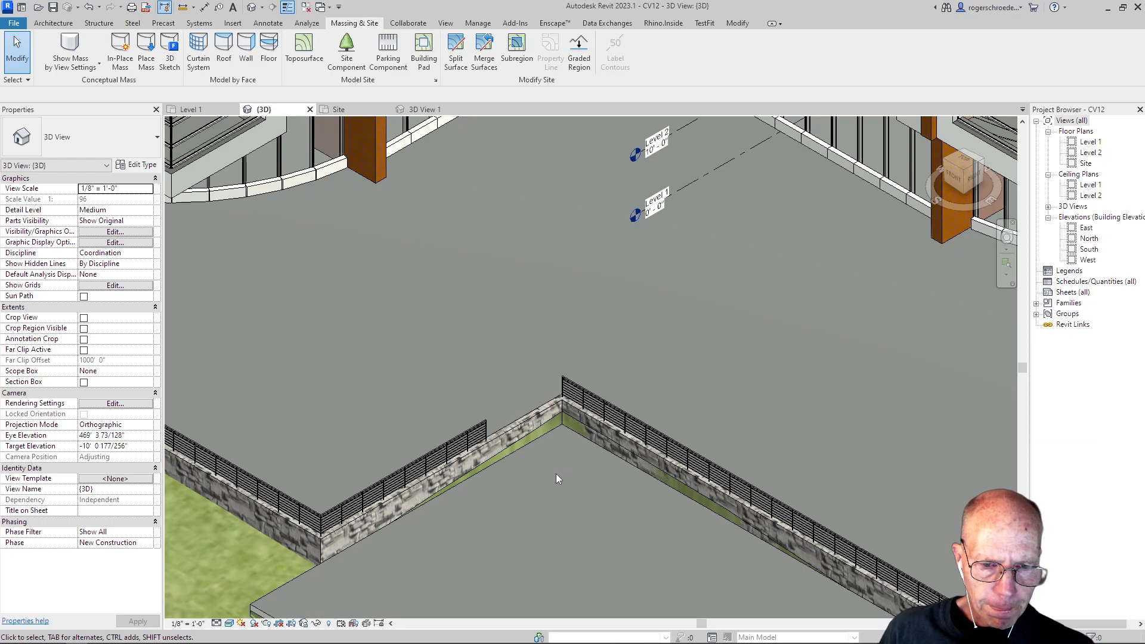
left_click(532, 445)
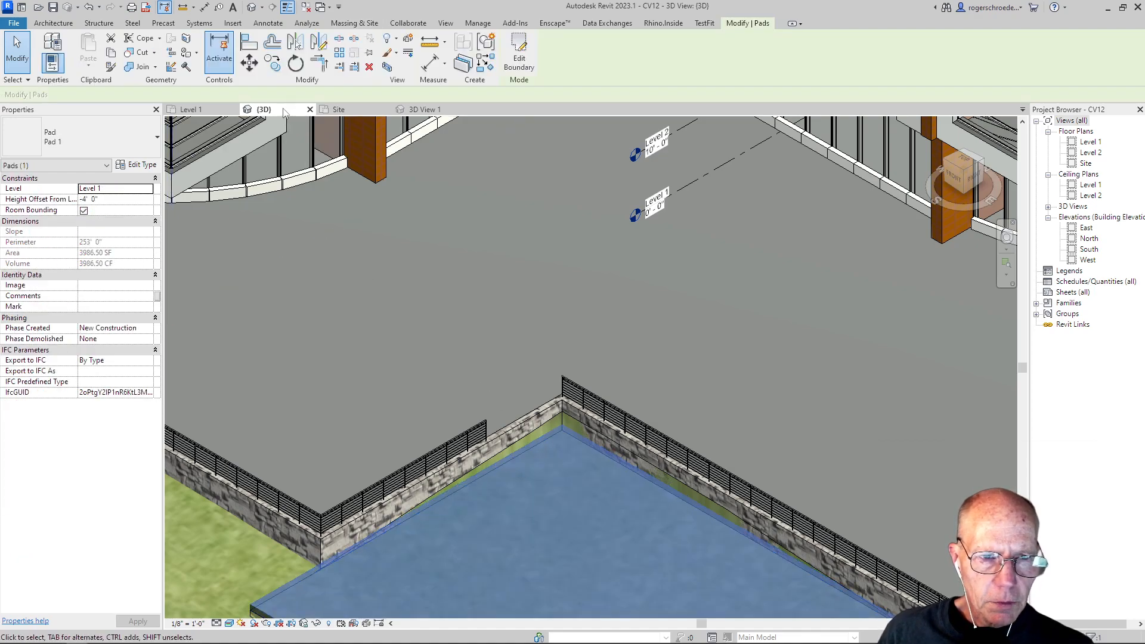
left_click(339, 110)
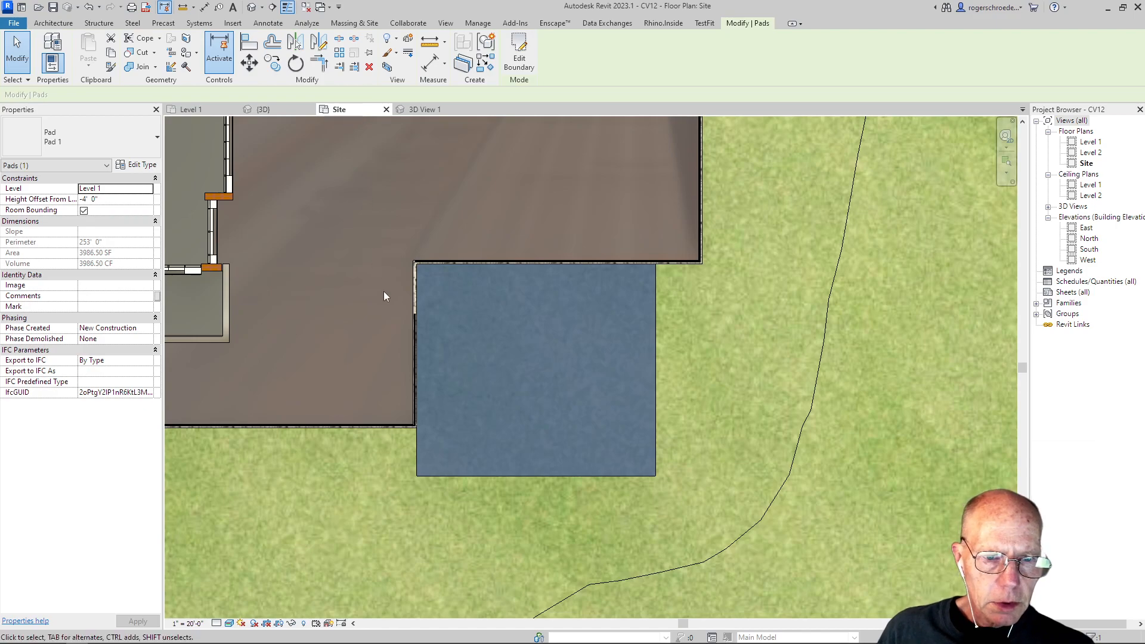
scroll(384, 296, "up", 5)
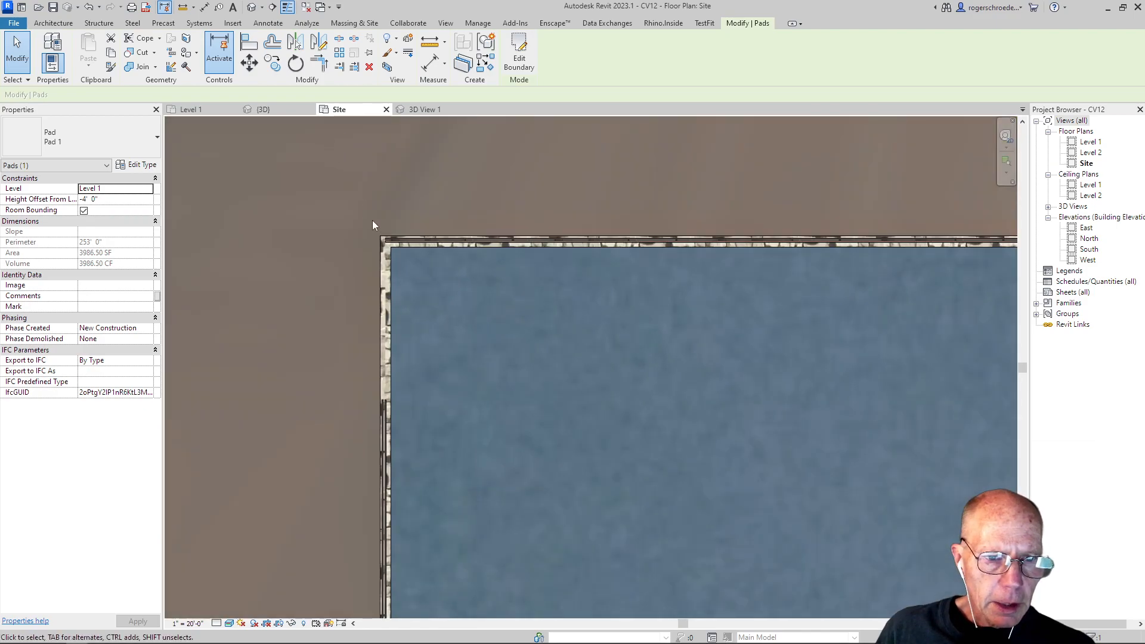
double_click(413, 246)
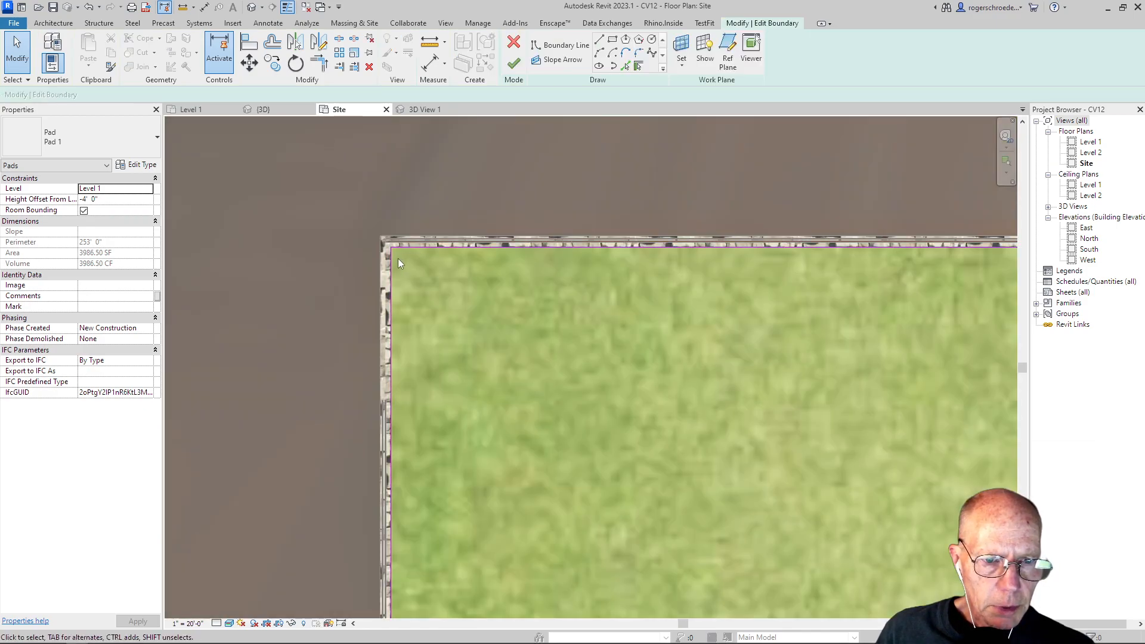
Step: Move the pad's west boundary line 2" outward into the retaining wall
left_click(391, 266)
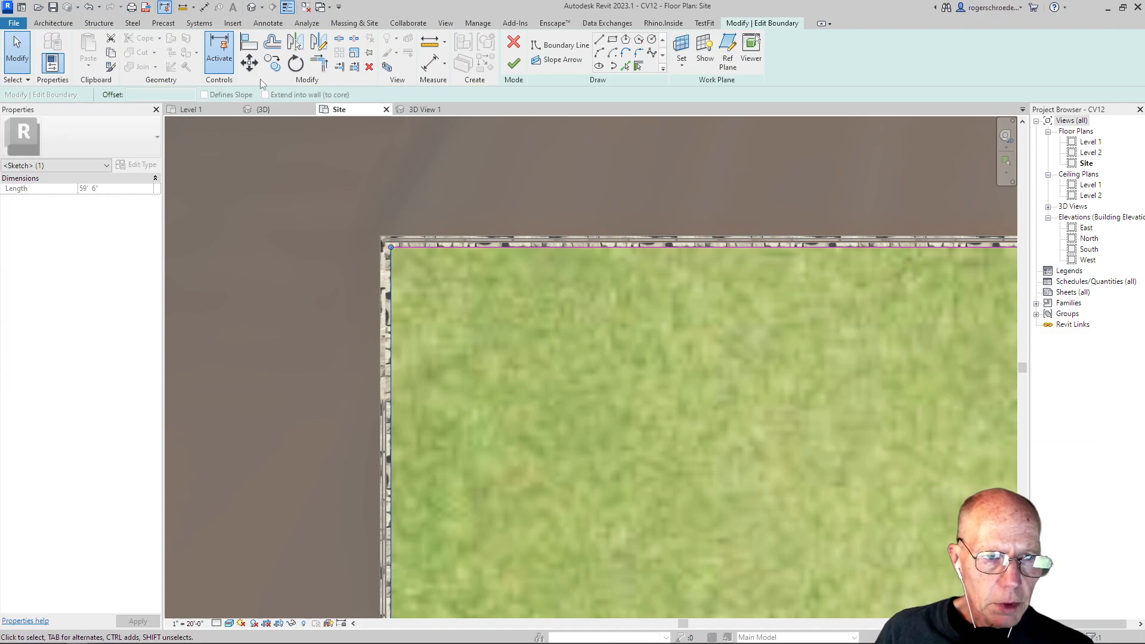
left_click(271, 64)
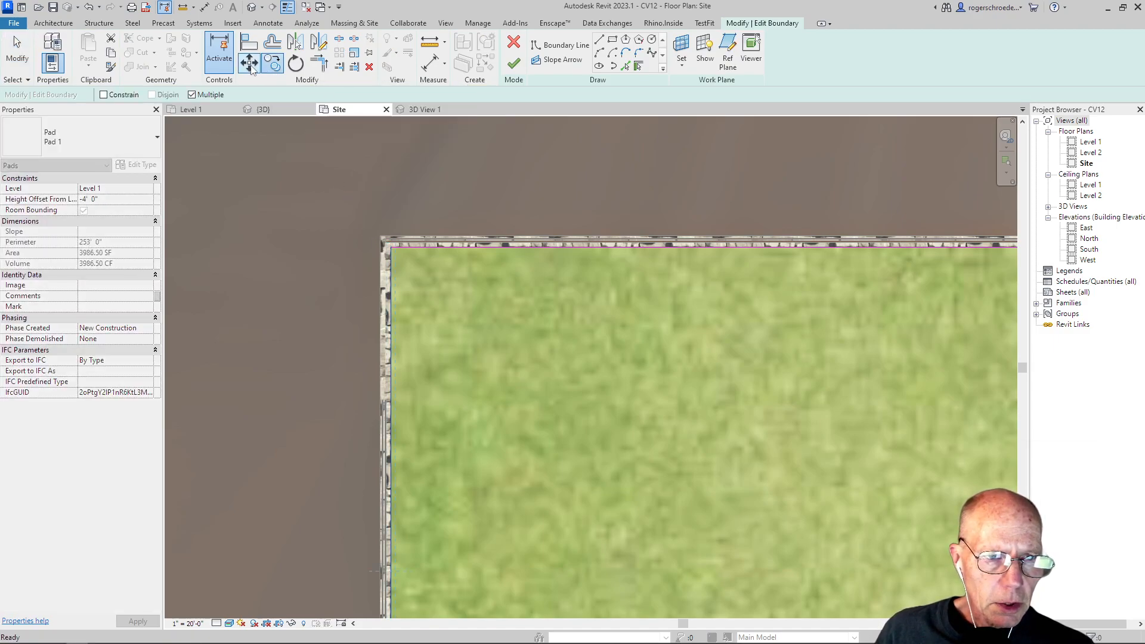
left_click(250, 64)
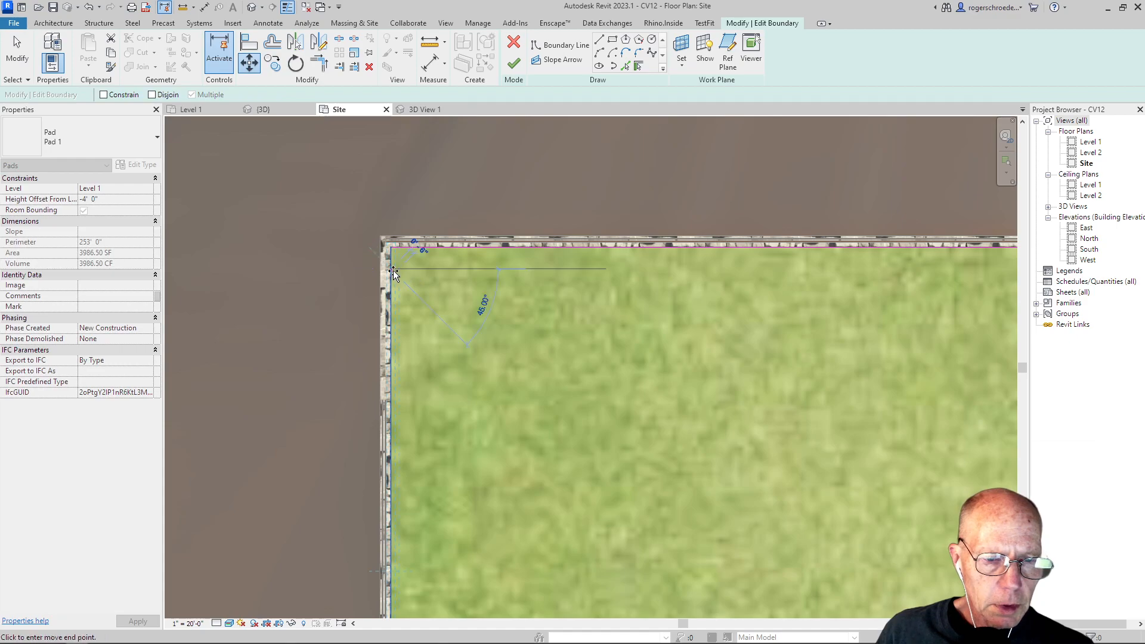
left_click(380, 270)
type("2")
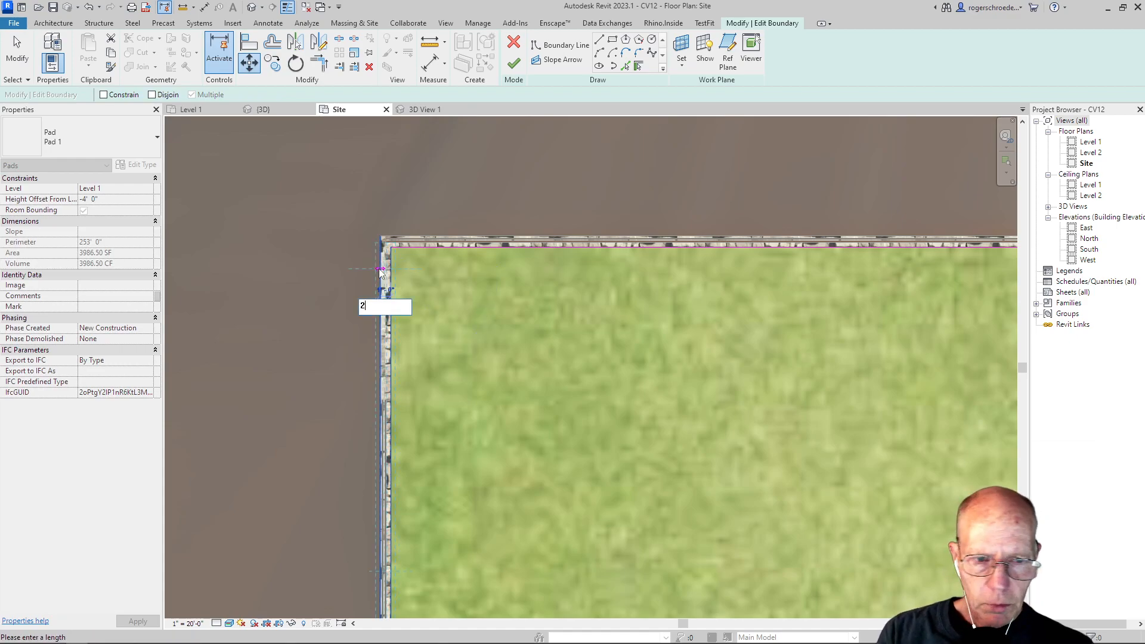
type("\"")
key("Return")
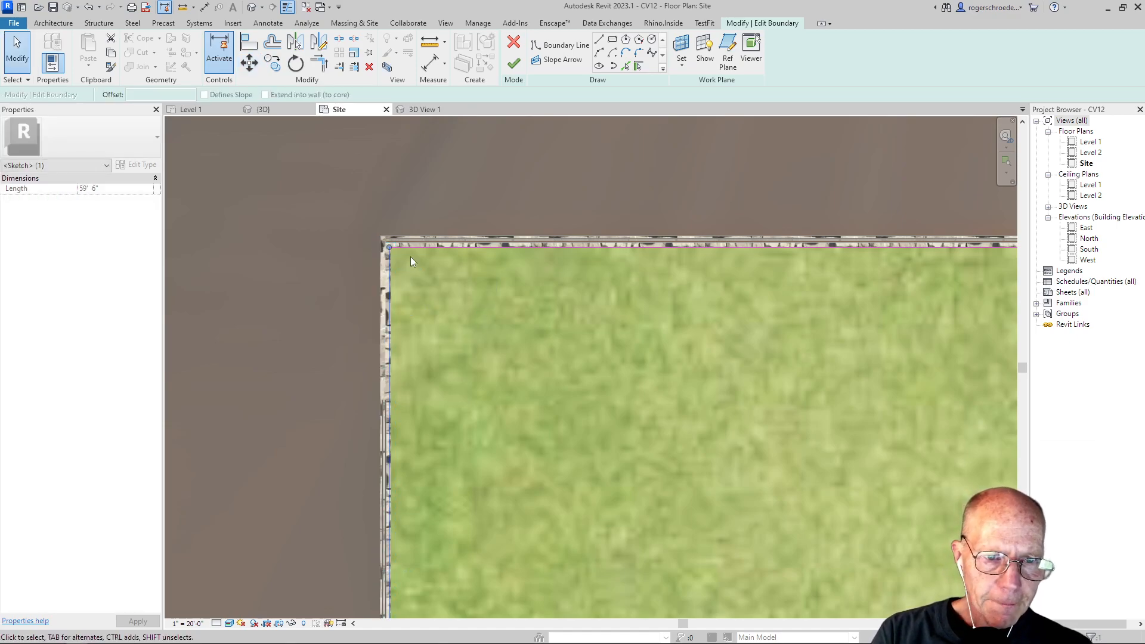
Step: Move the pad's north boundary line 2" outward into the retaining wall and finish the boundary edit
left_click(421, 248)
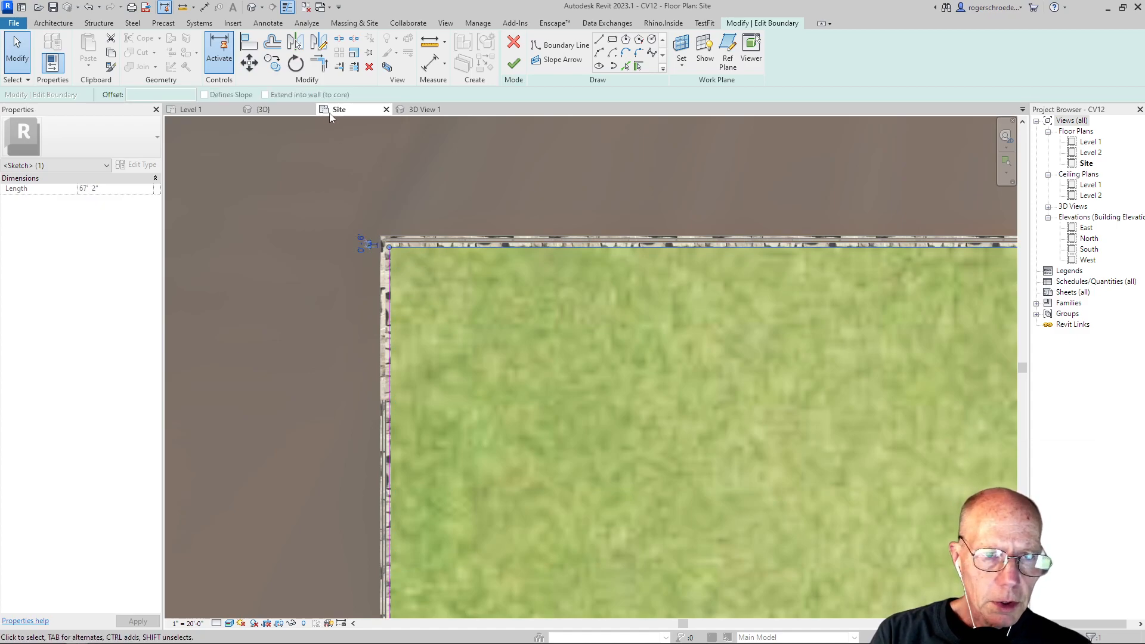
left_click(250, 63)
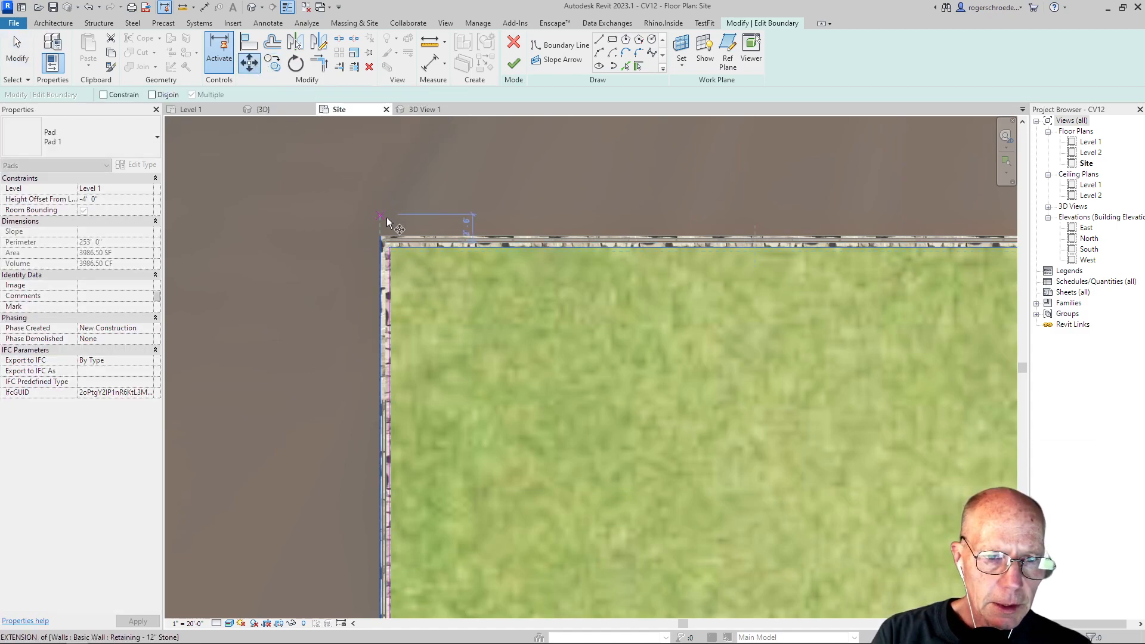
left_click(412, 249)
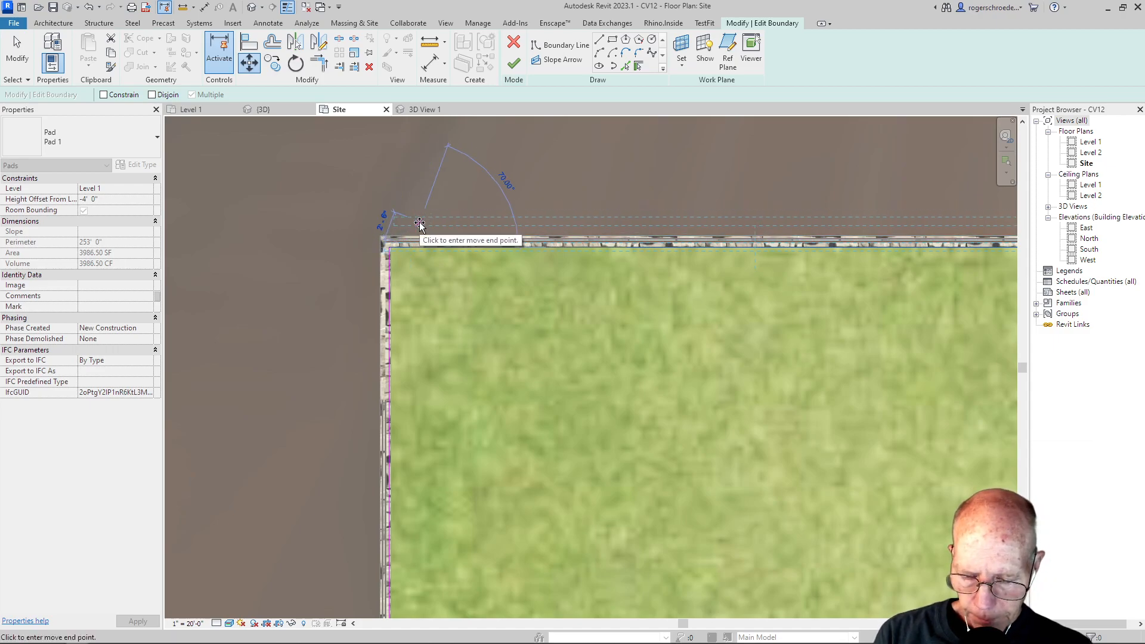
type("2")
key("Return")
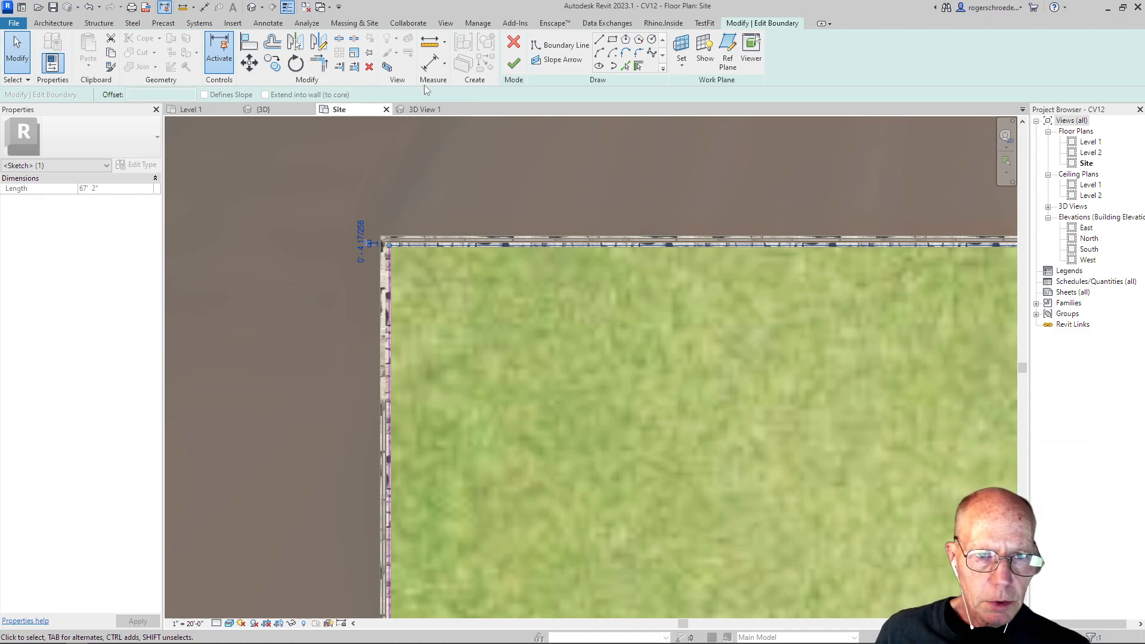
left_click(512, 63)
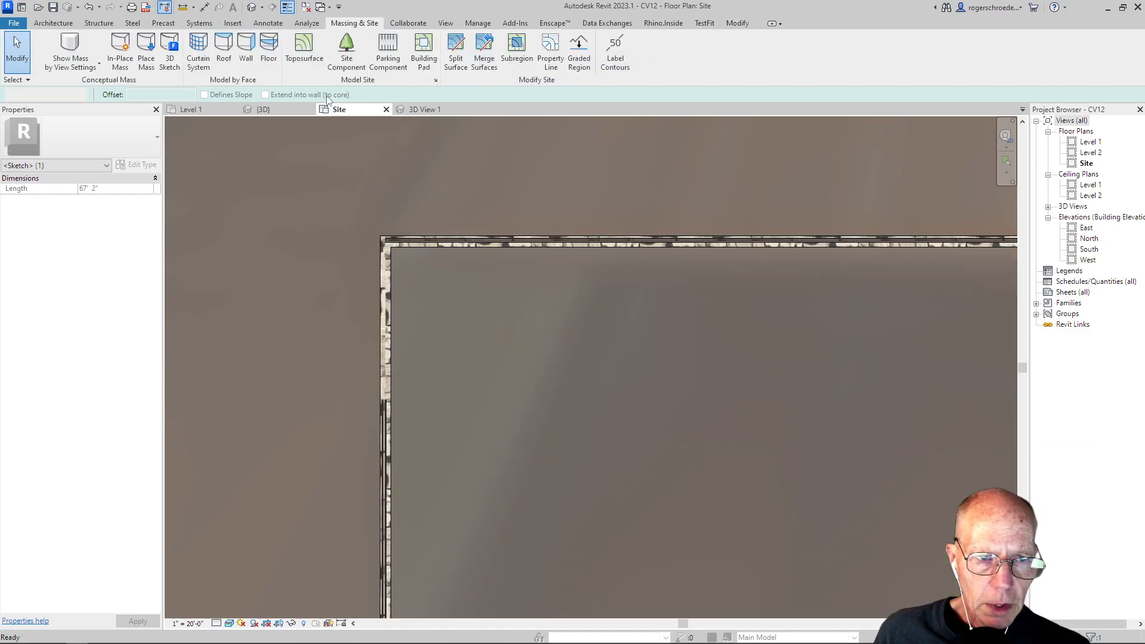
Step: Check the edited pad against the retaining walls in 3D and start a structural wall of type Retaining - 12" Stone
left_click(283, 113)
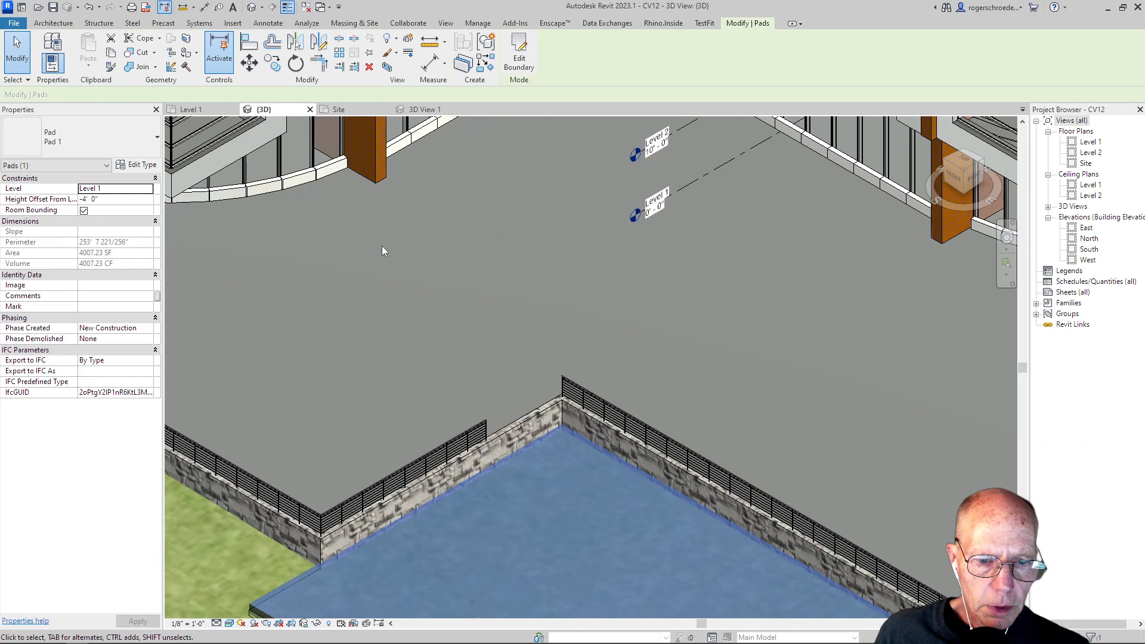
key("Escape")
scroll(429, 296, "down", 1)
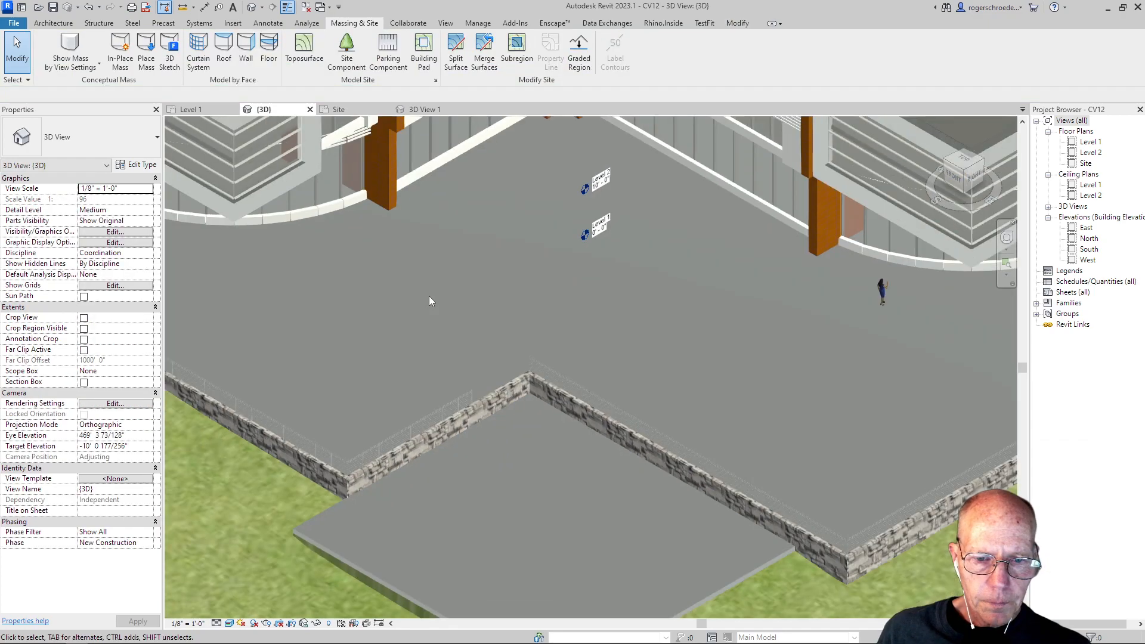
middle_click_drag(442, 273, 462, 149)
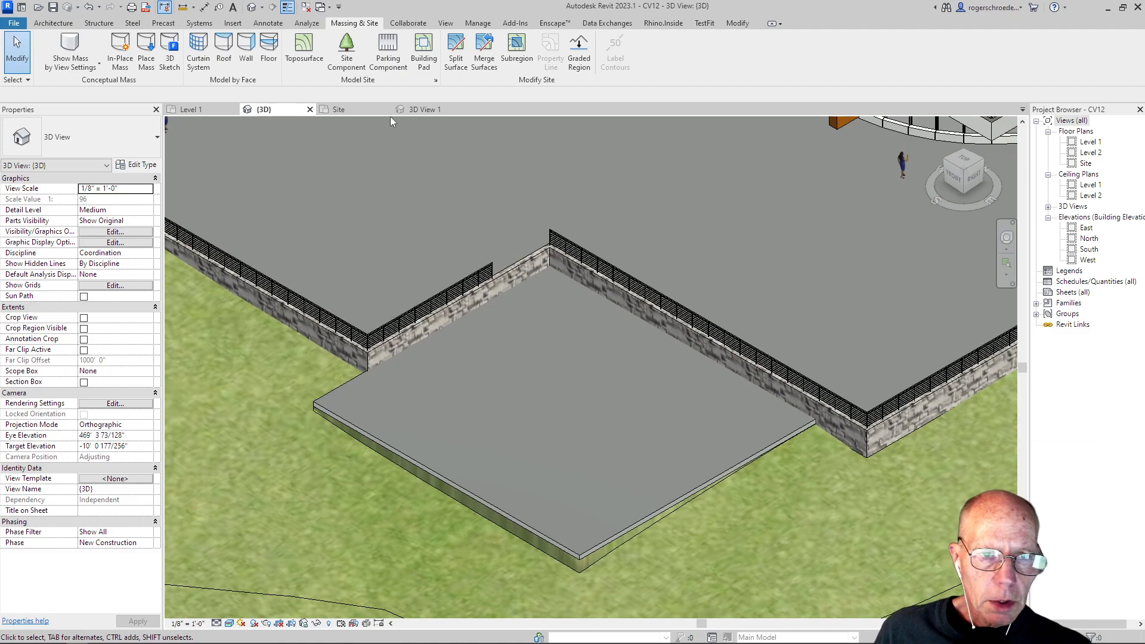
left_click(347, 385)
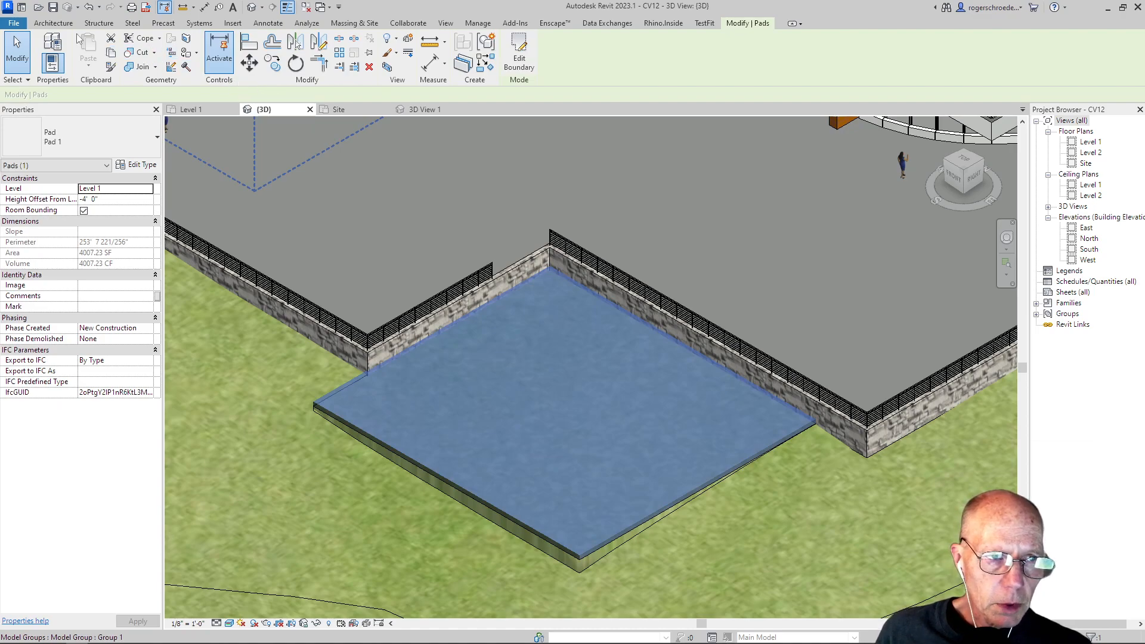
left_click(53, 23)
left_click(48, 67)
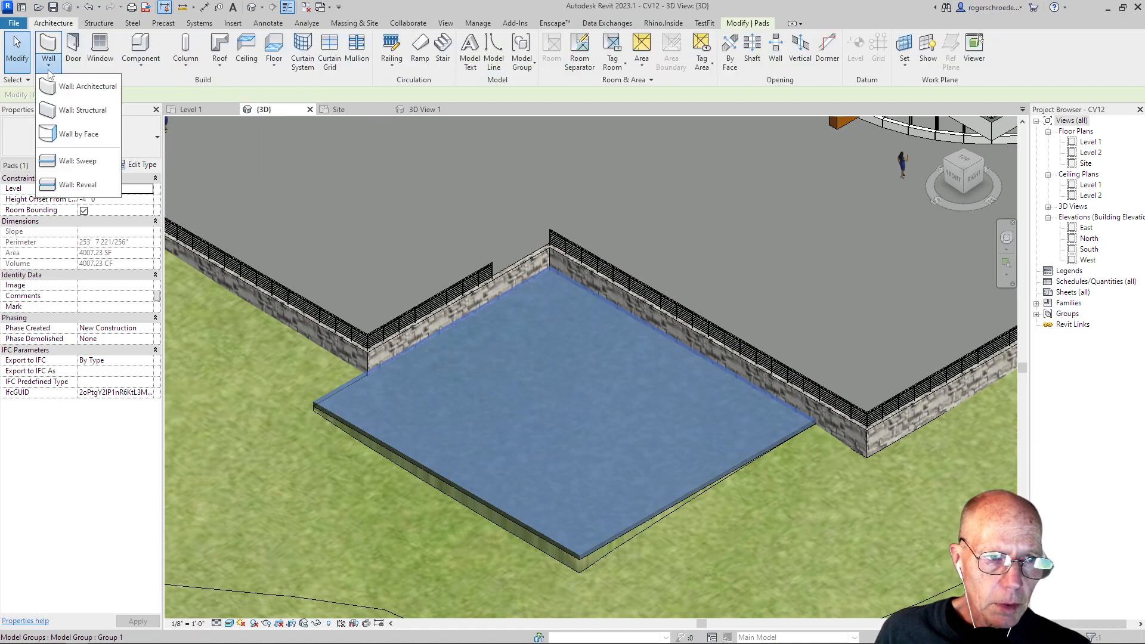
left_click(81, 111)
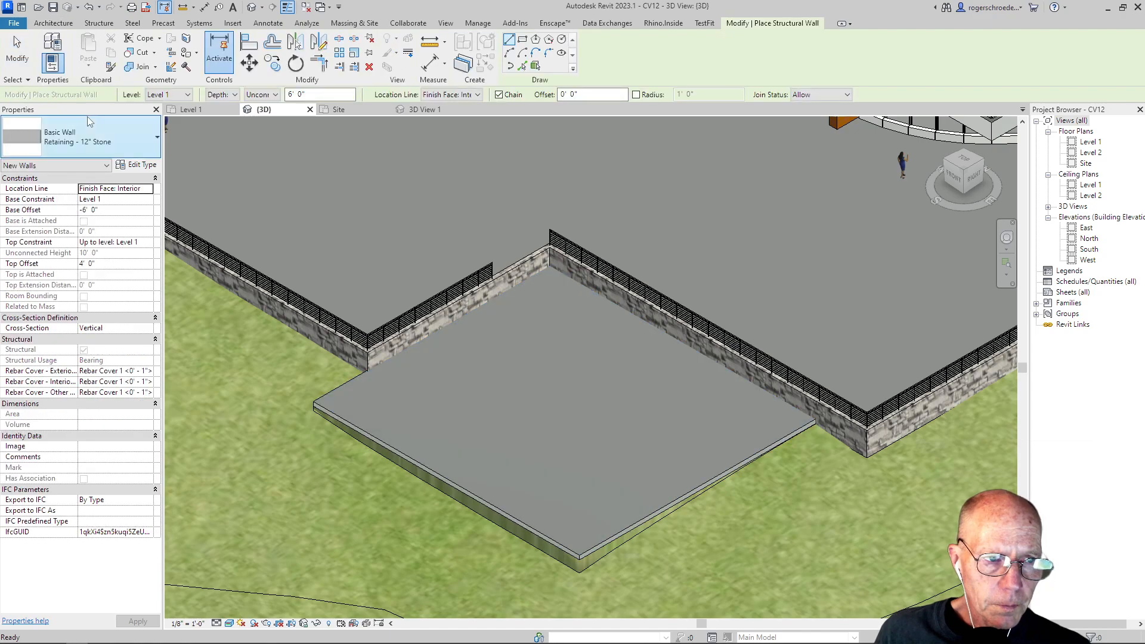
Step: In the Site plan, draw a structural retaining wall about 14' long from the existing wall corner down the pad's exposed west edge
left_click(353, 111)
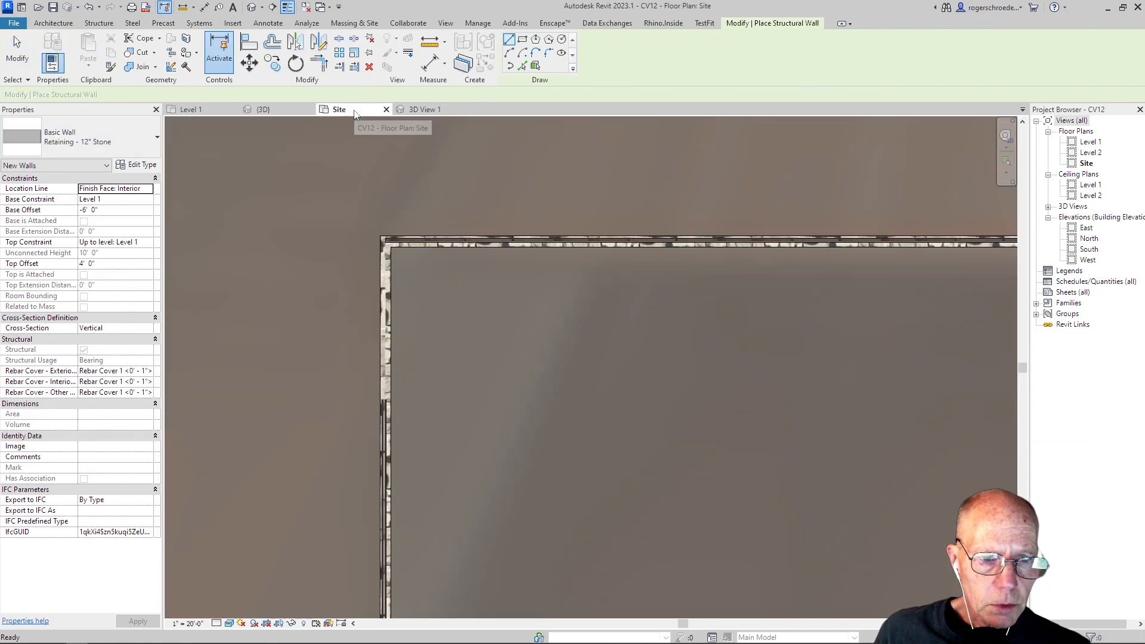
scroll(457, 261, "down", 3)
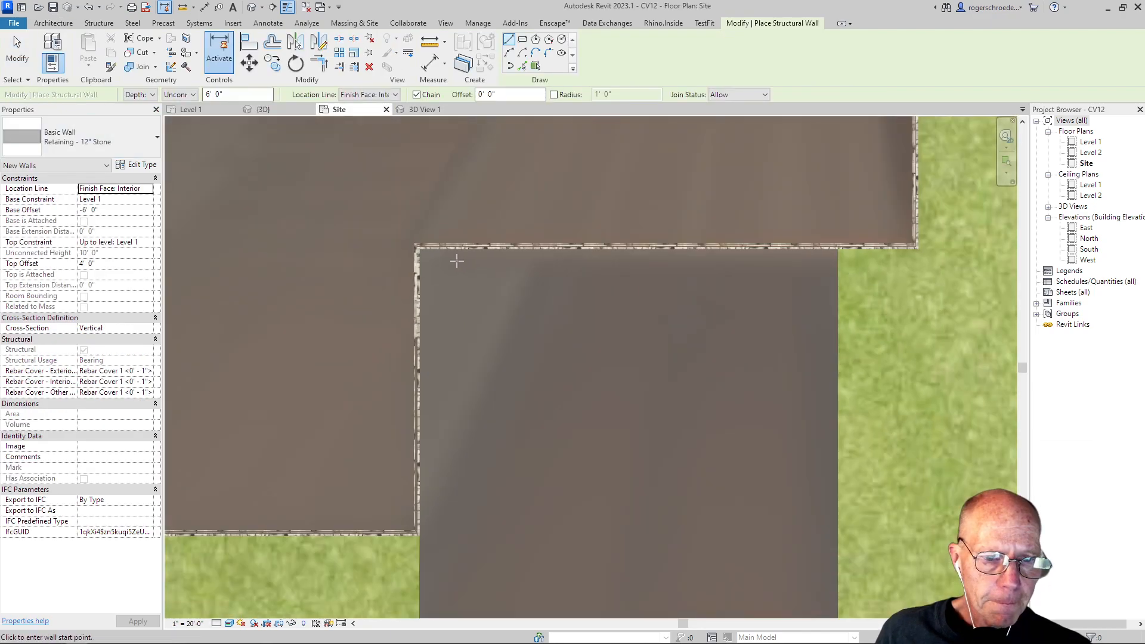
scroll(457, 260, "down", 4)
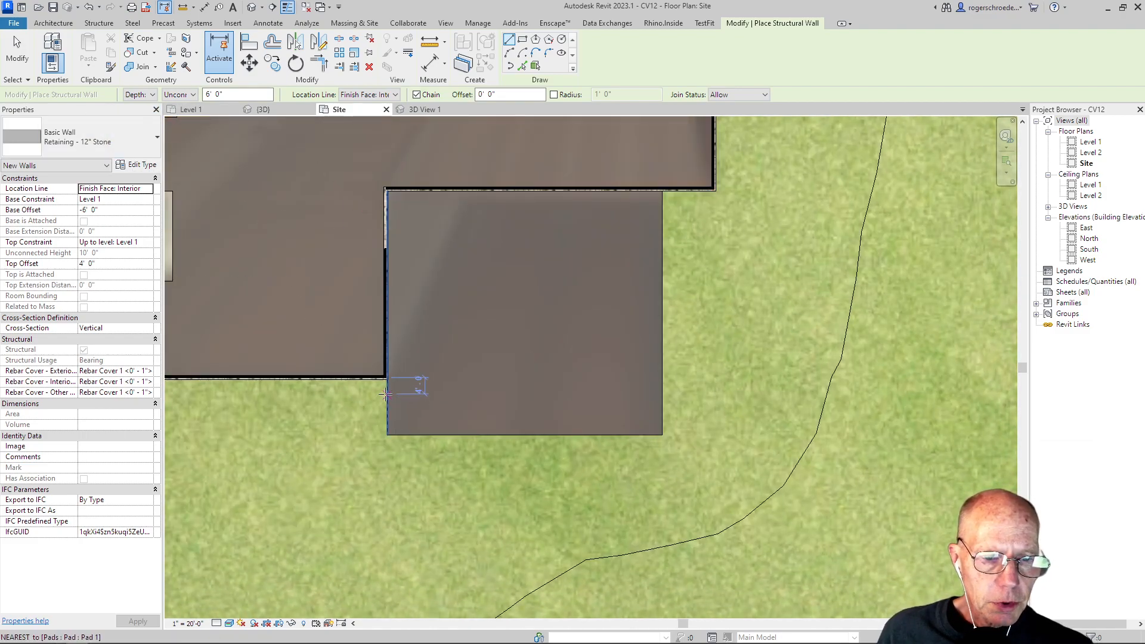
scroll(409, 384, "up", 4)
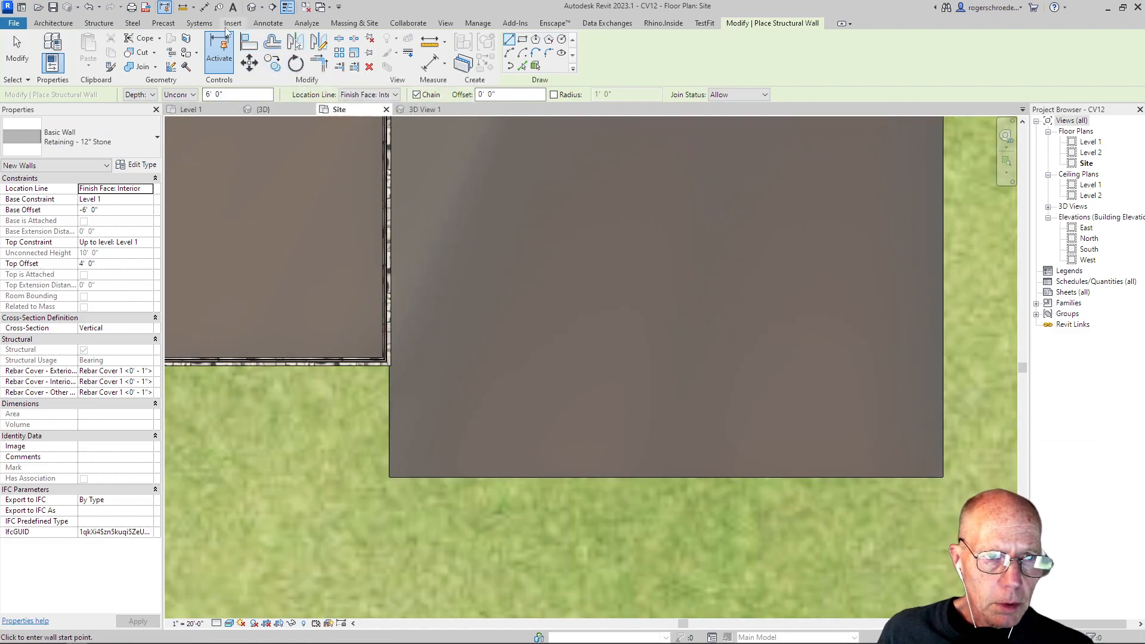
left_click(54, 23)
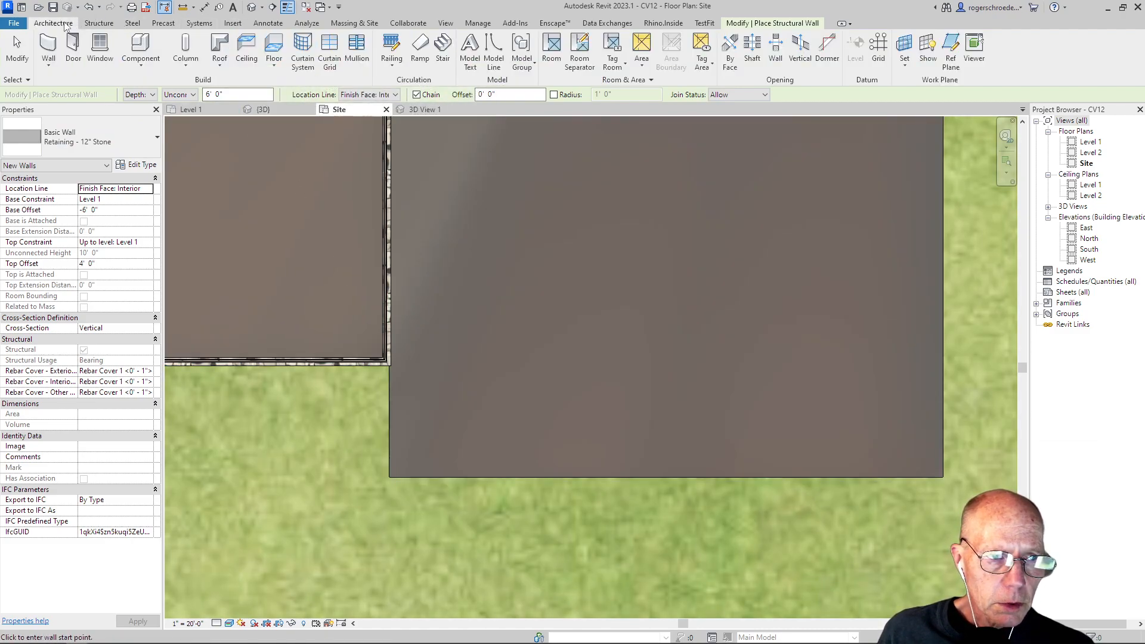
left_click(48, 65)
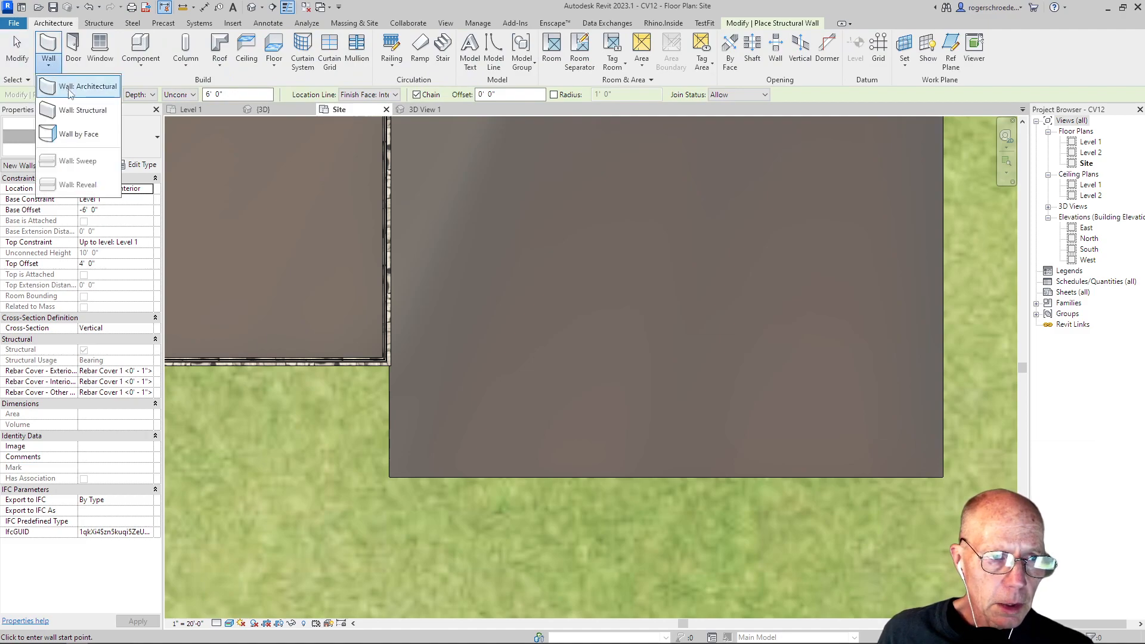
left_click(72, 111)
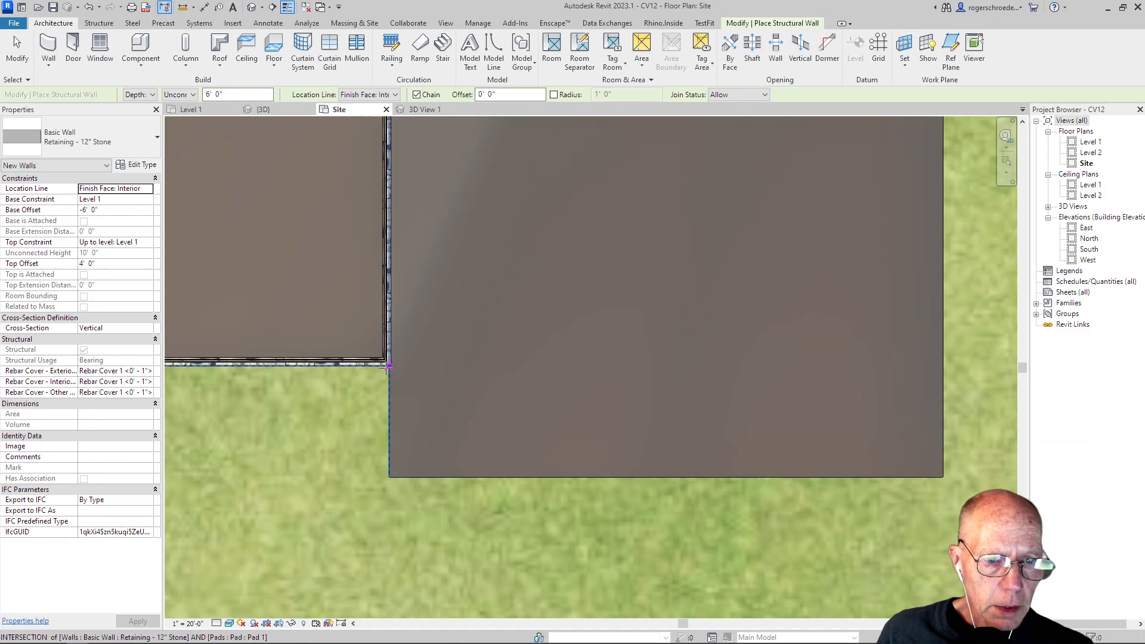
scroll(381, 367, "up", 2)
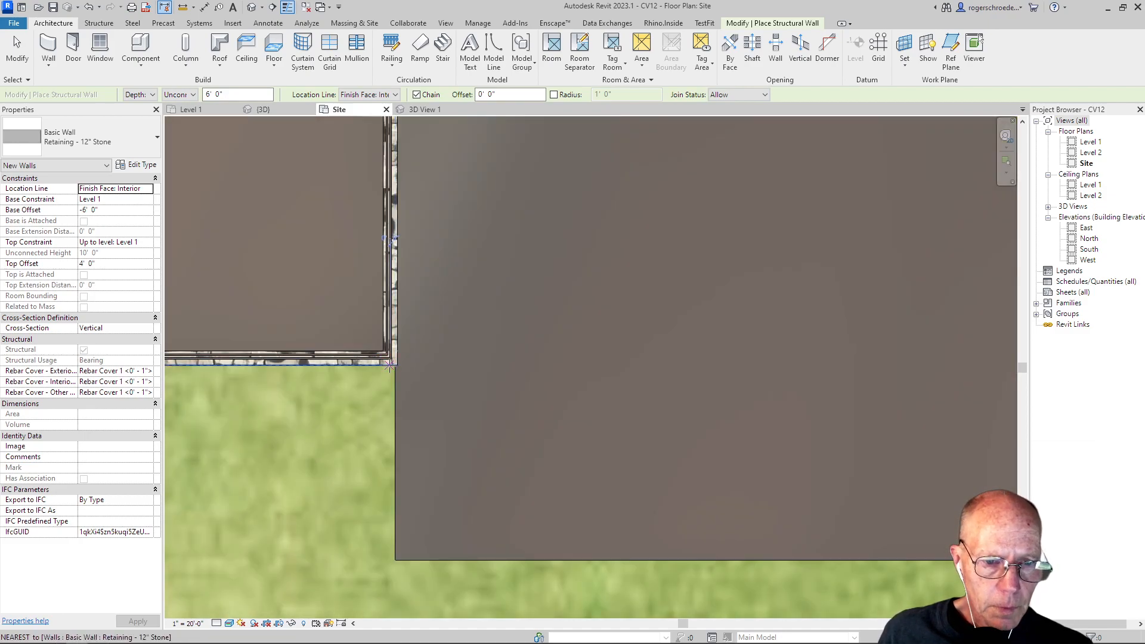
left_click(397, 365)
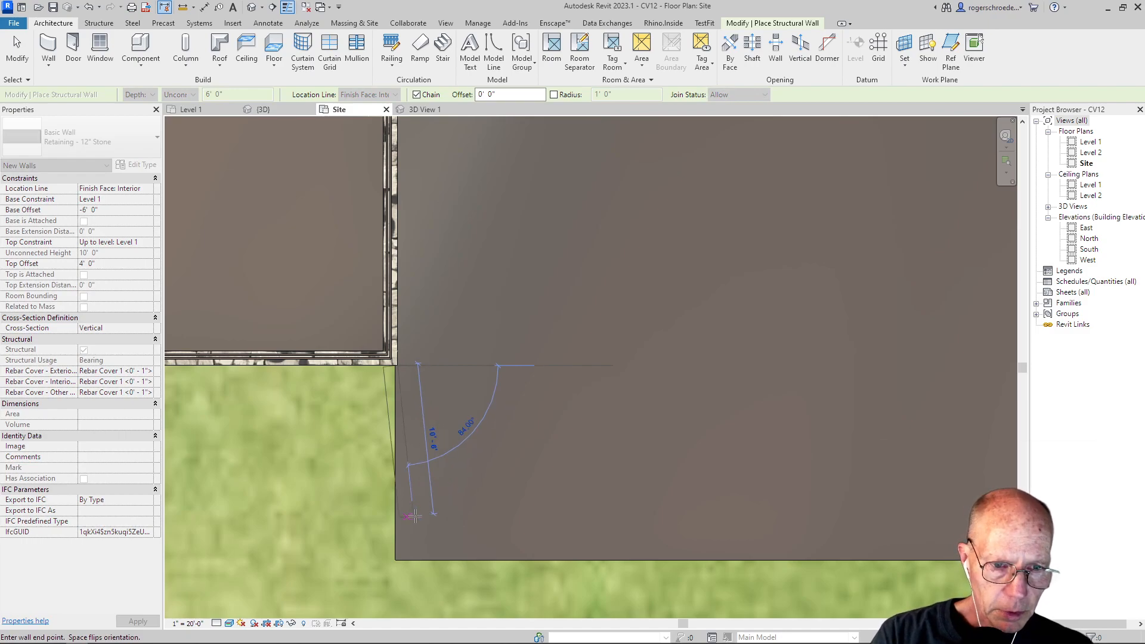
left_click(398, 561)
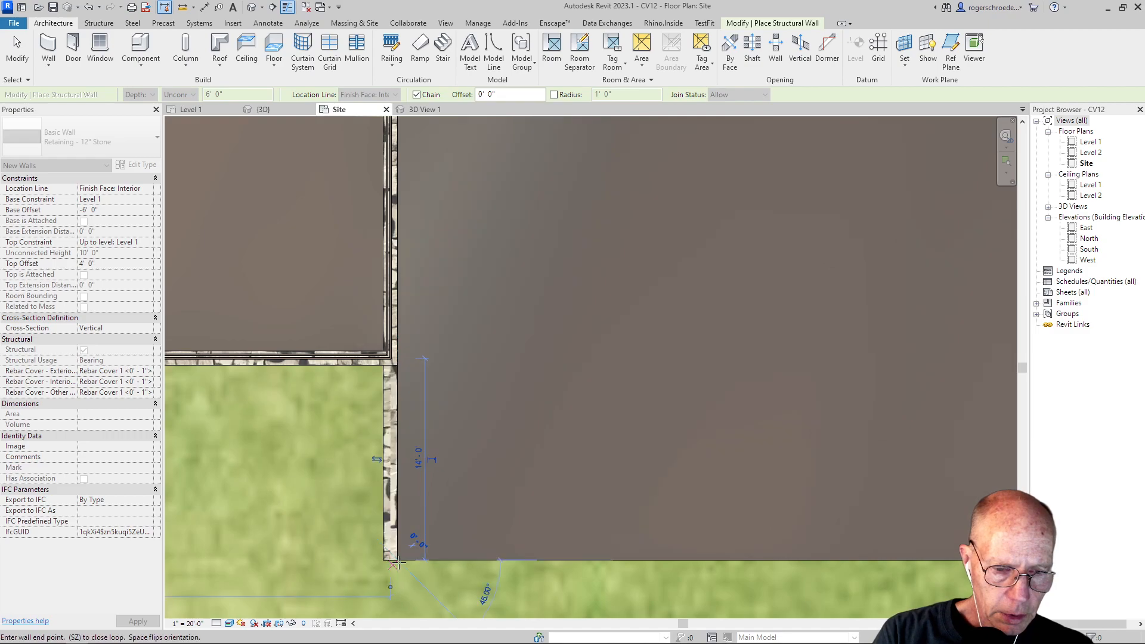
Step: Continue the retaining wall about 67' along the pad's south edge and up its east edge to the existing wall
middle_click_drag(662, 572, 249, 381)
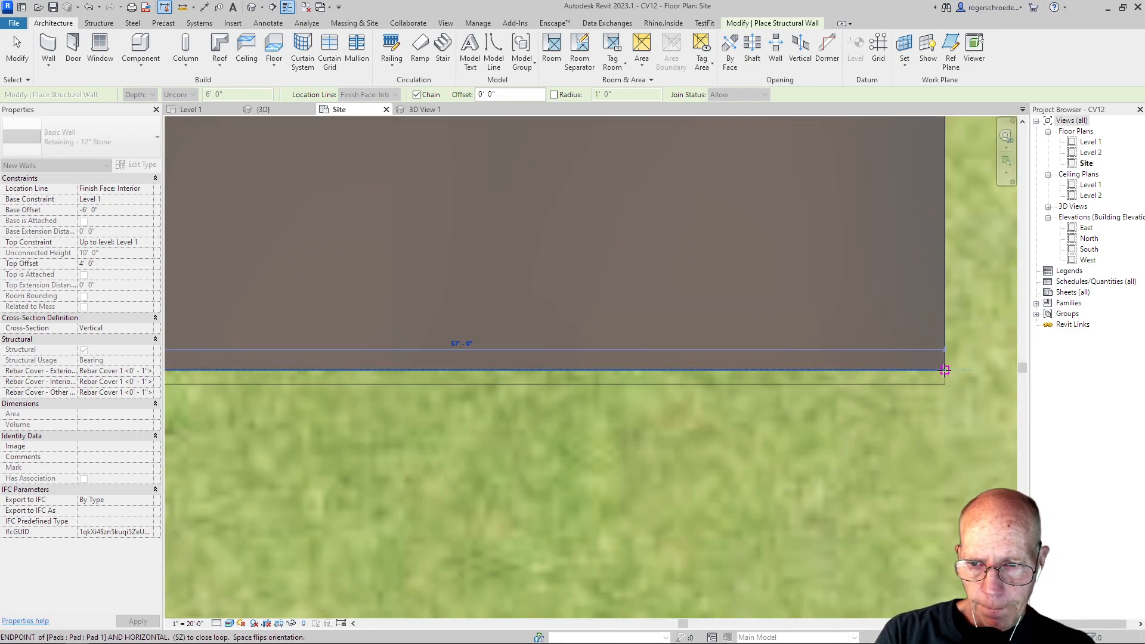
left_click(945, 370)
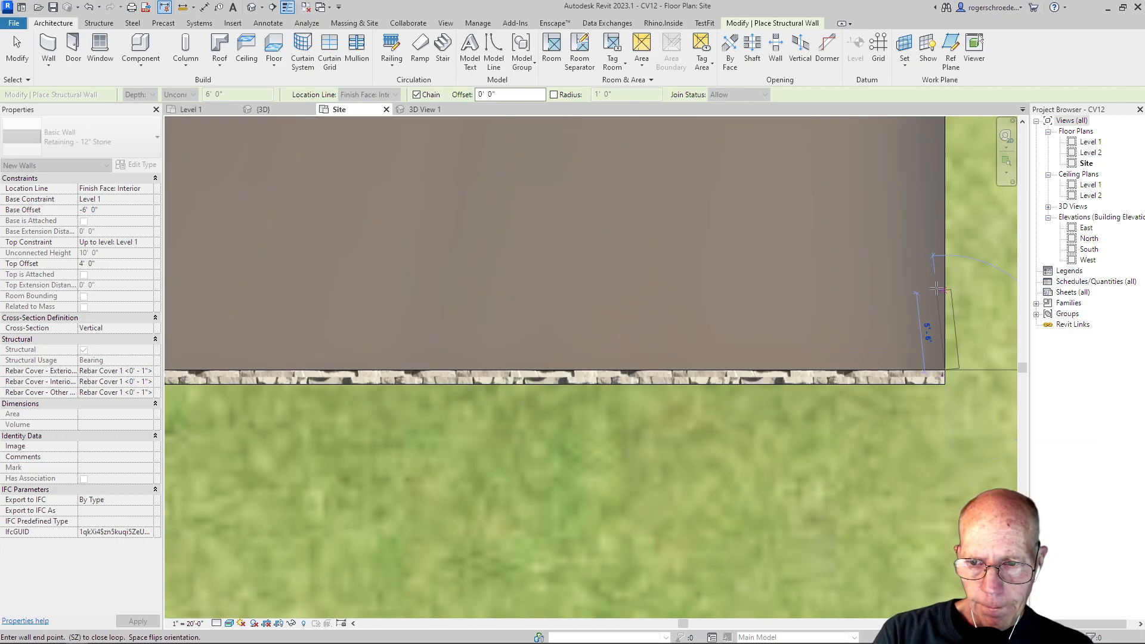
middle_click_drag(911, 346, 872, 420)
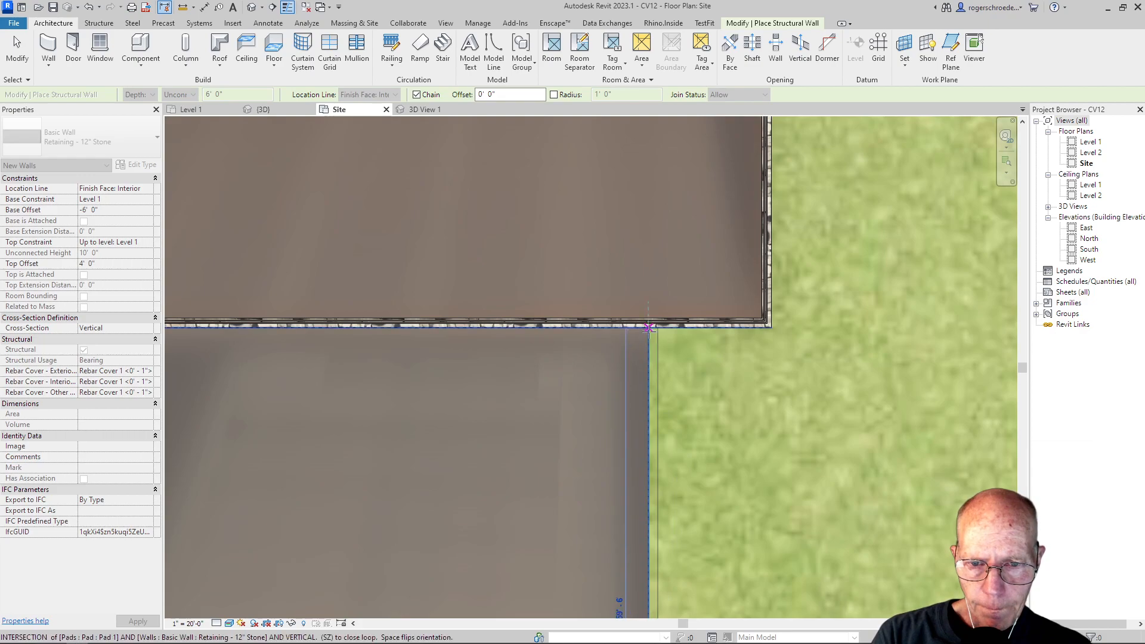
left_click(648, 327)
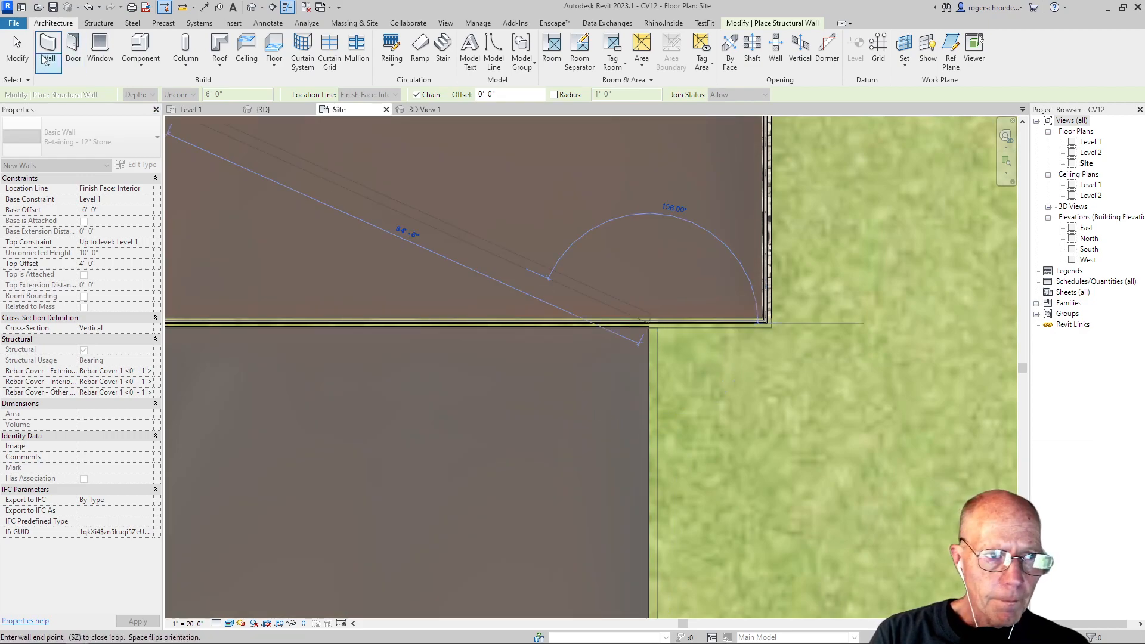
left_click(16, 48)
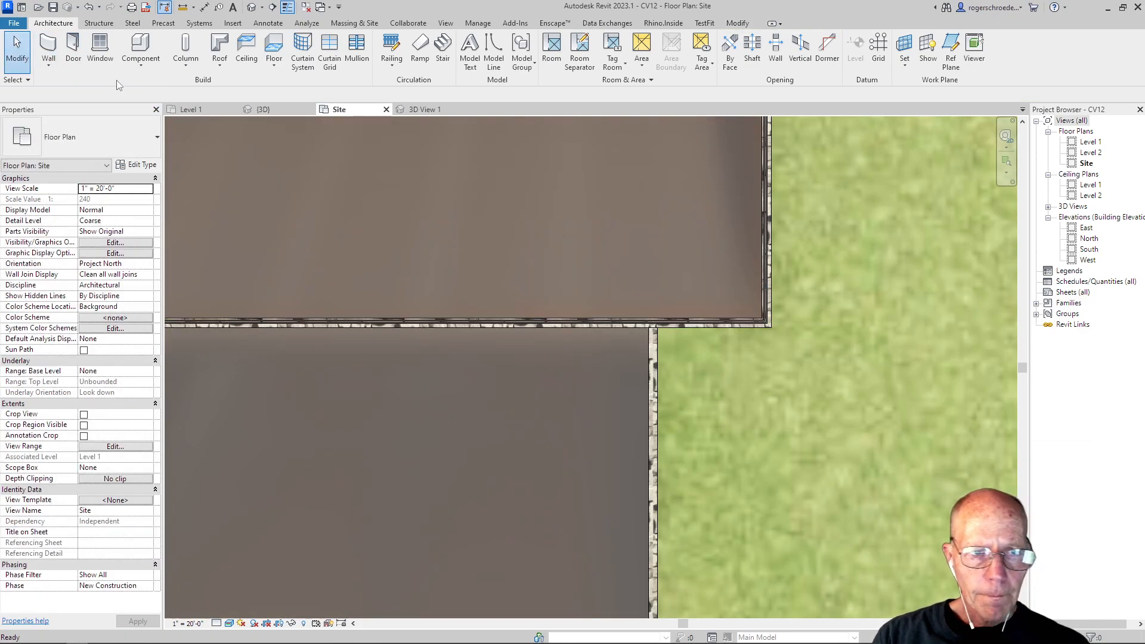
Step: Select the three new pad walls in the 3D view and set their top offset to 0' 0"
left_click(250, 112)
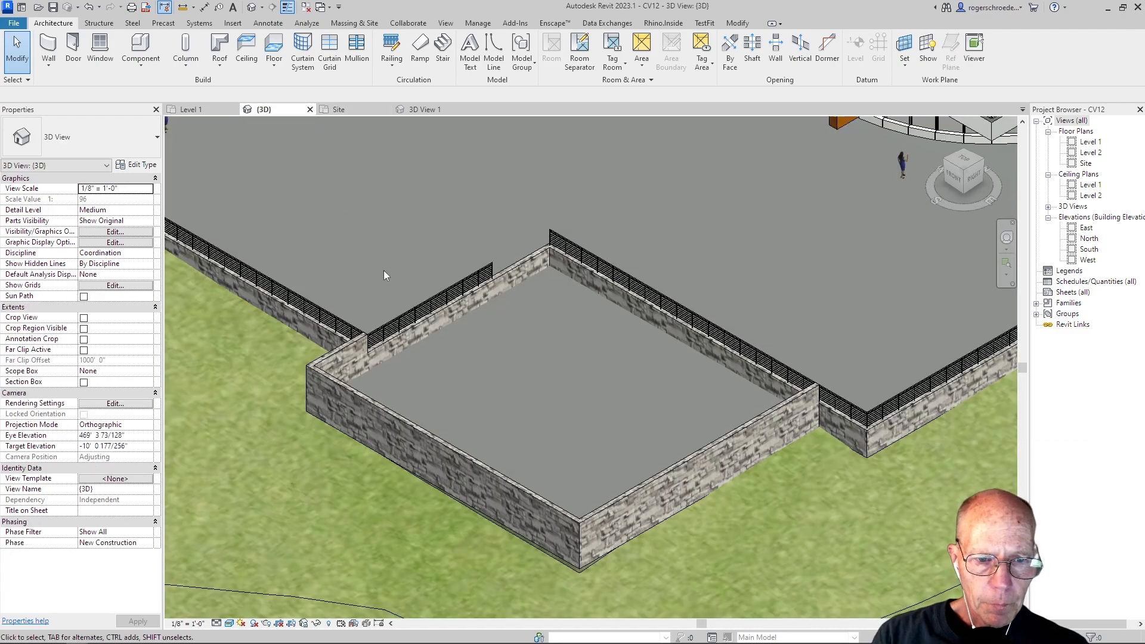
left_click(332, 355)
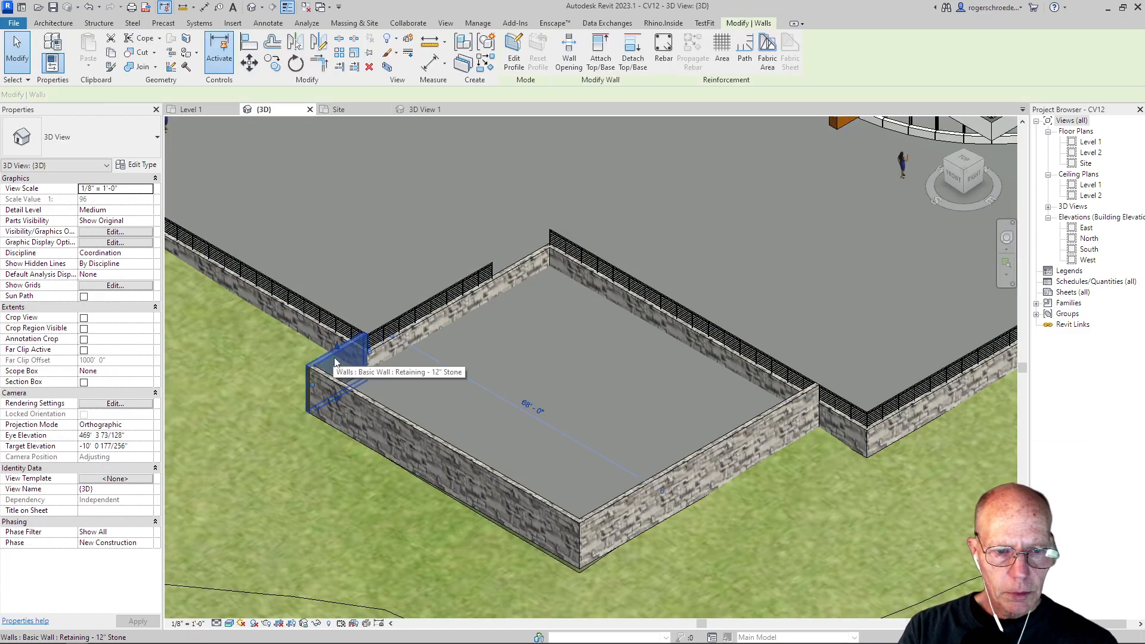
left_click(382, 415, "ctrl")
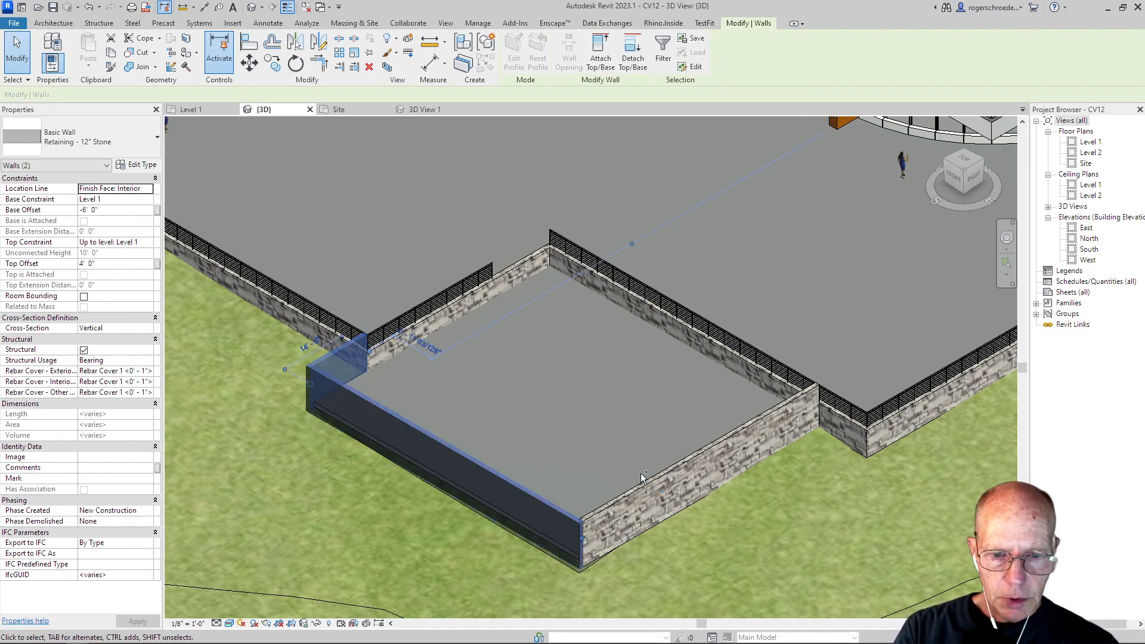
left_click(646, 477, "ctrl")
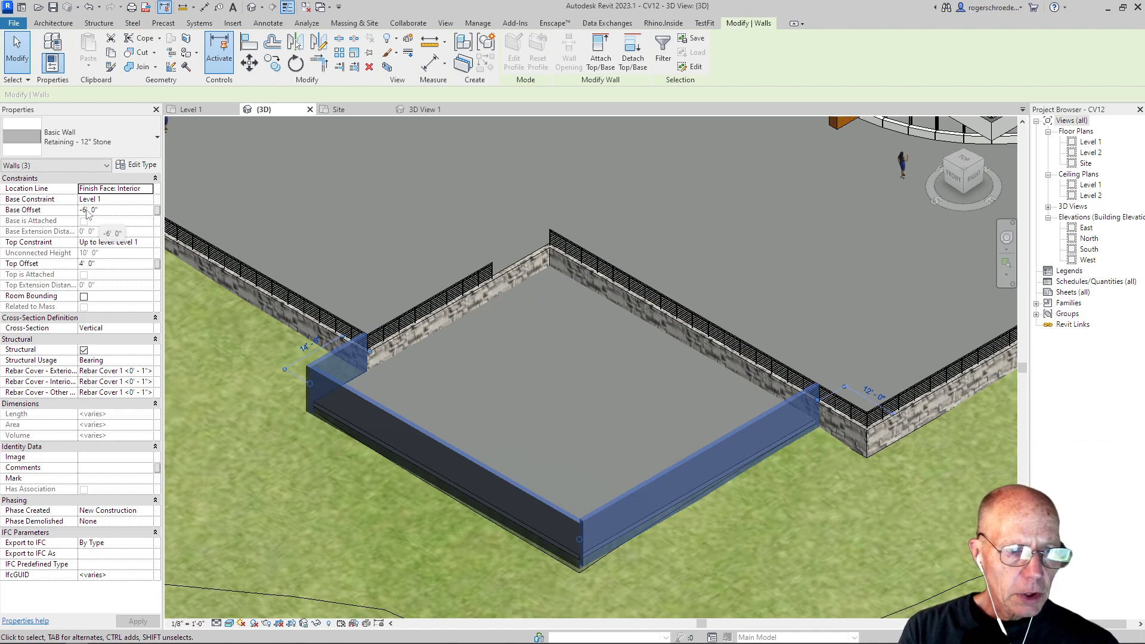
left_click(82, 263)
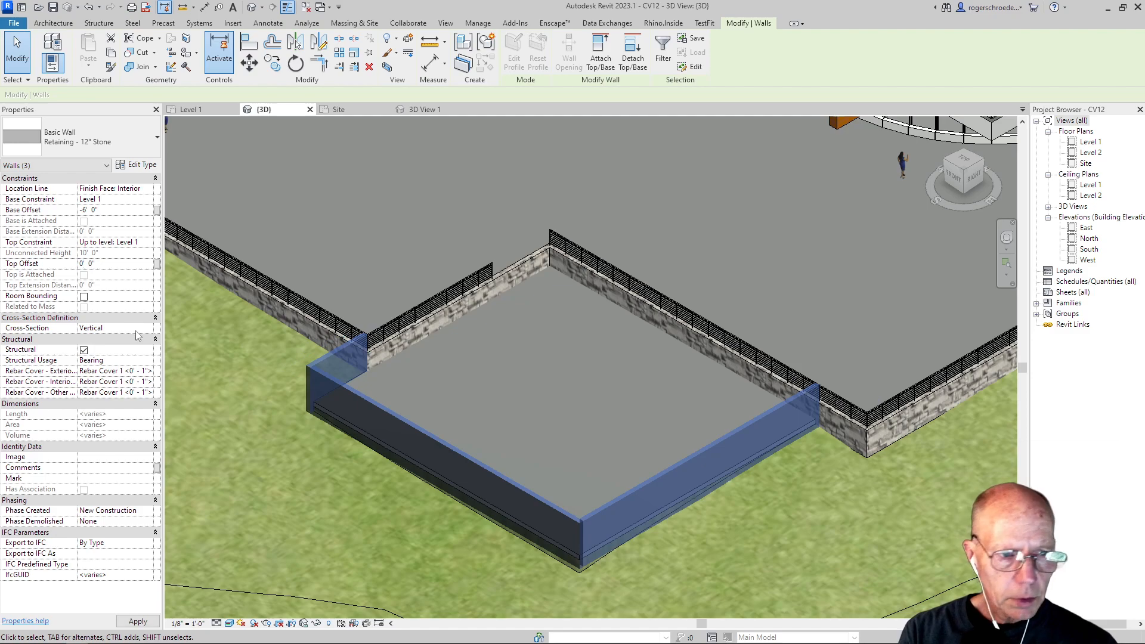
left_click(126, 621)
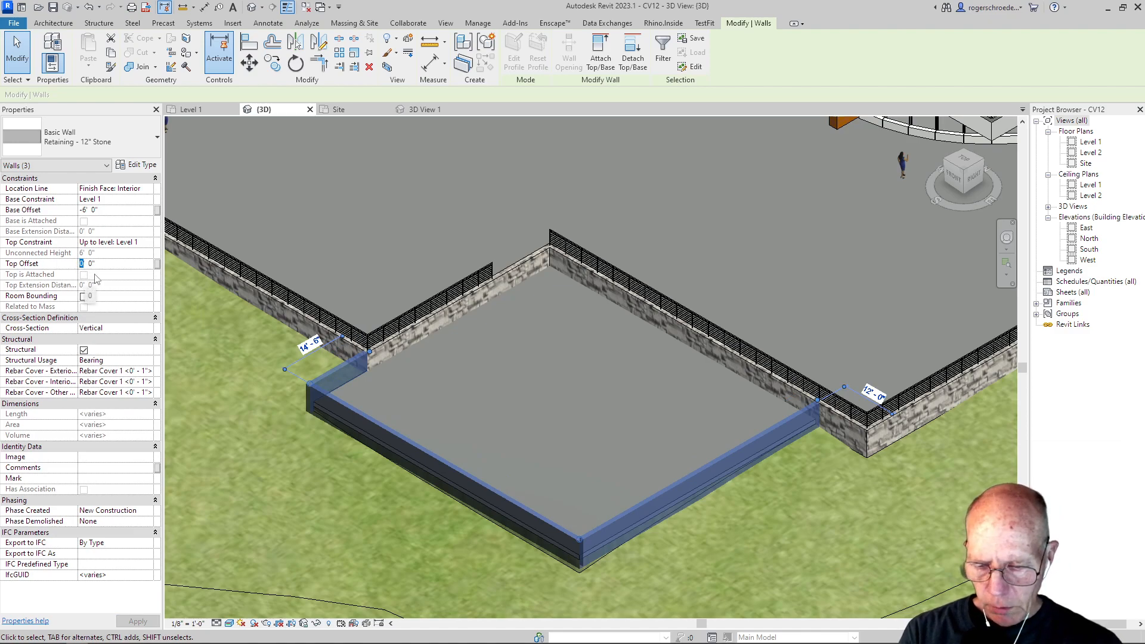
Step: Try a top offset of -5' 0" on the three pad walls and settle on -4' 0"
type("-5")
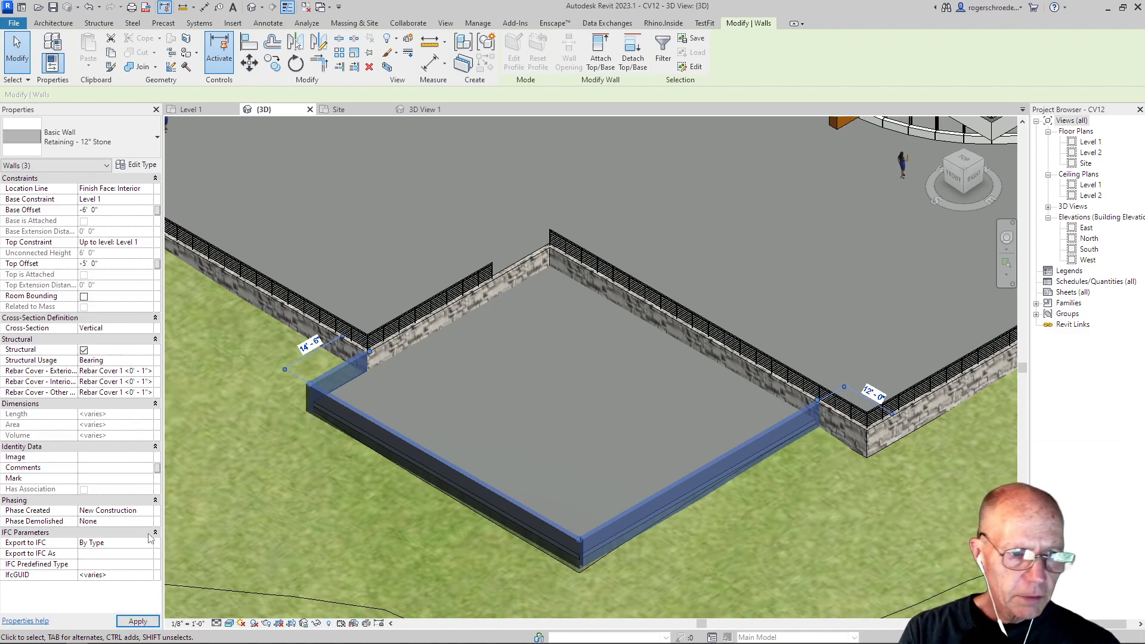
key("Return")
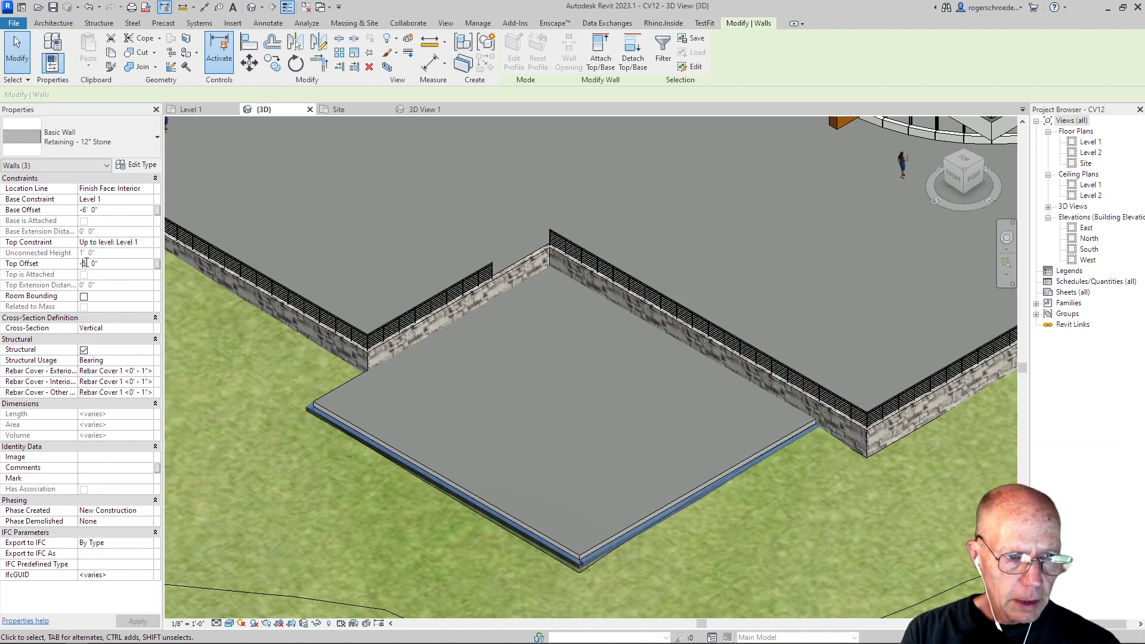
type("4")
key("Return")
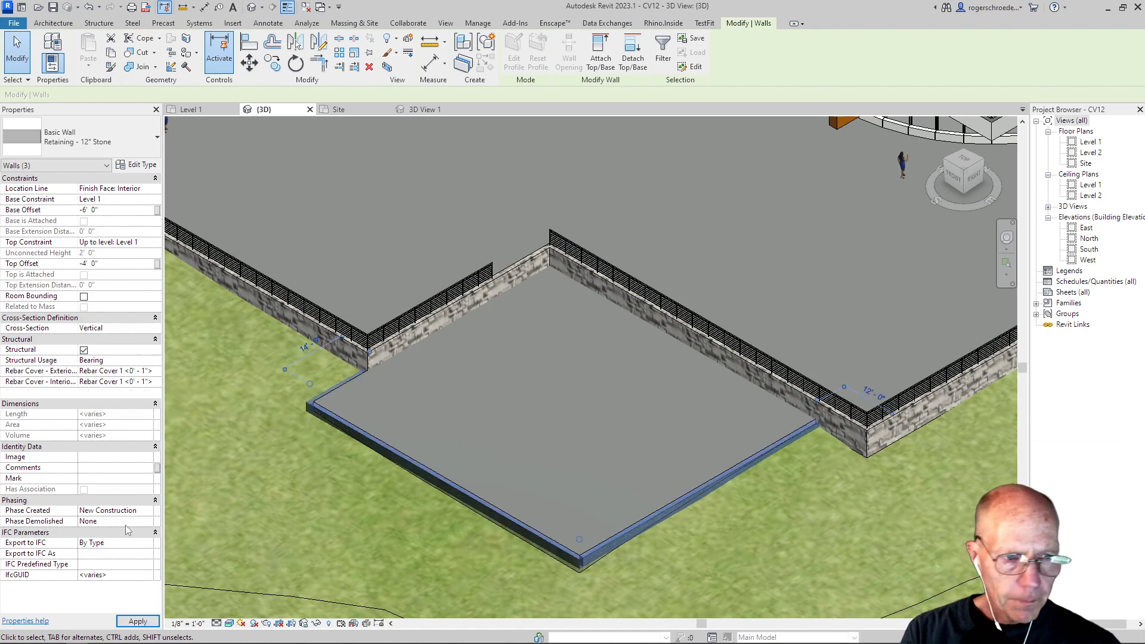
key("Escape")
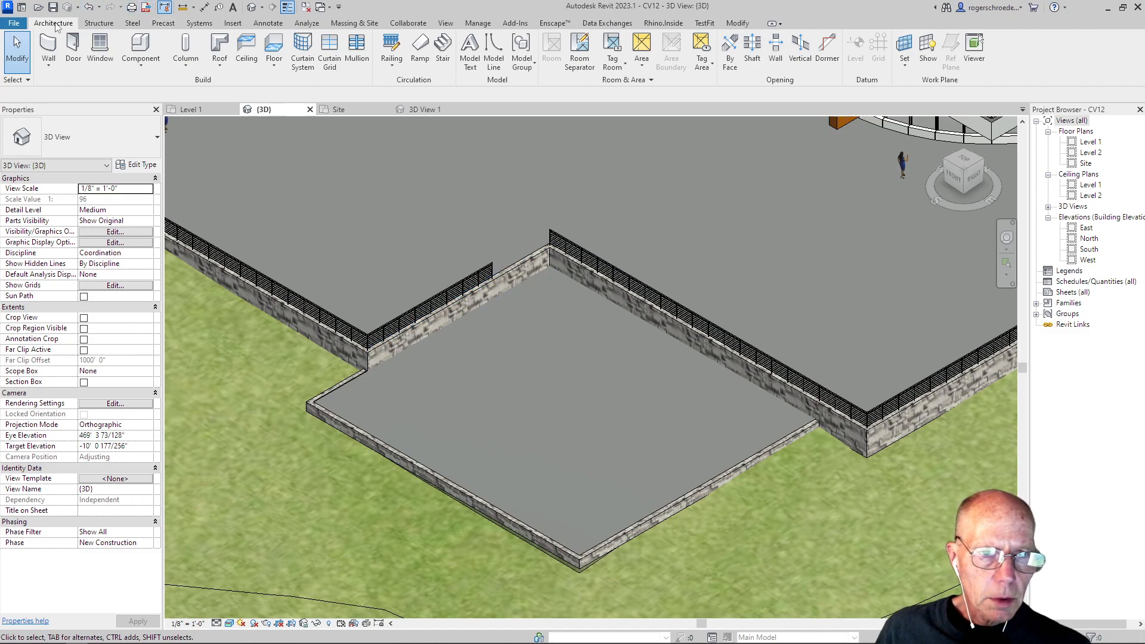
Step: Start a stair in the Site plan with Level 1 as its top level and a base offset of -4' 0"
left_click(441, 59)
left_click(350, 110)
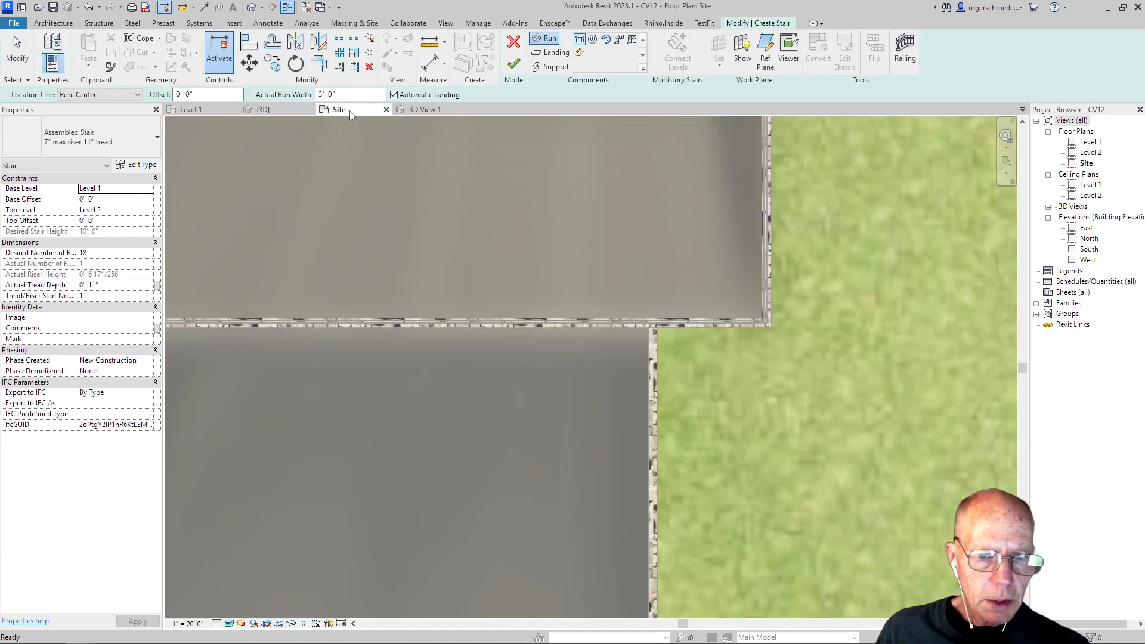
middle_click_drag(393, 209, 802, 174)
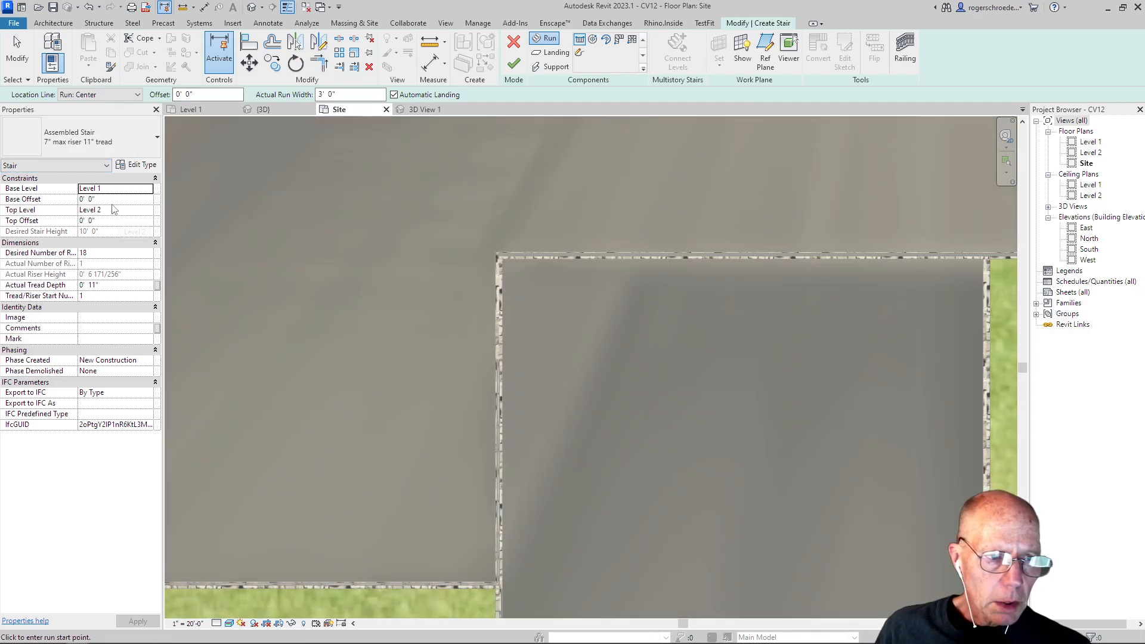
left_click(145, 212)
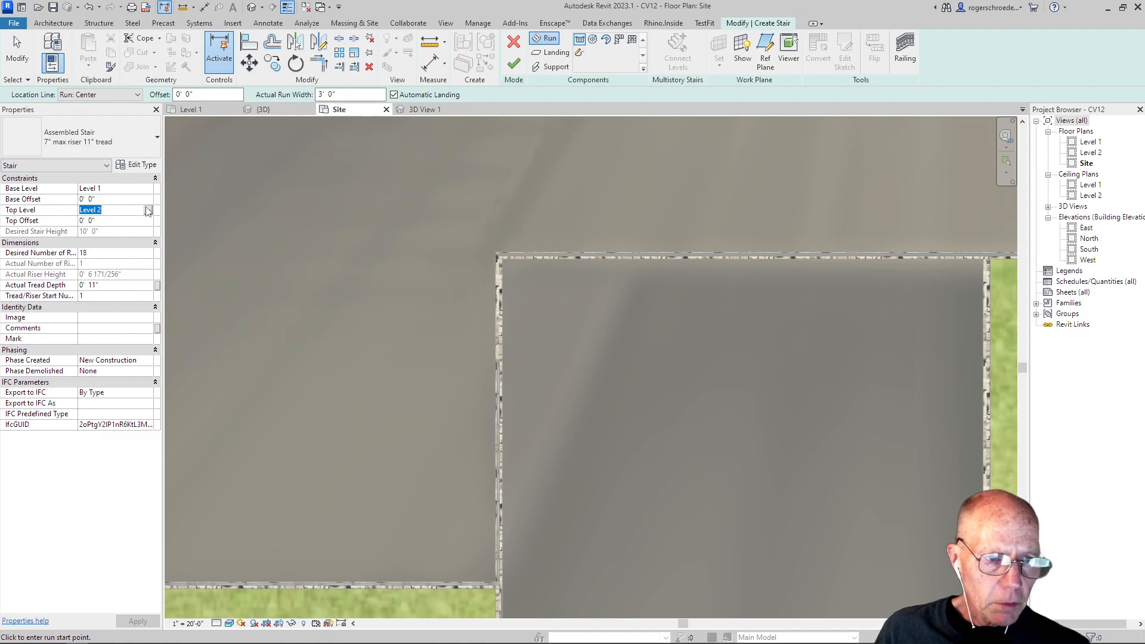
left_click(147, 210)
left_click(127, 230)
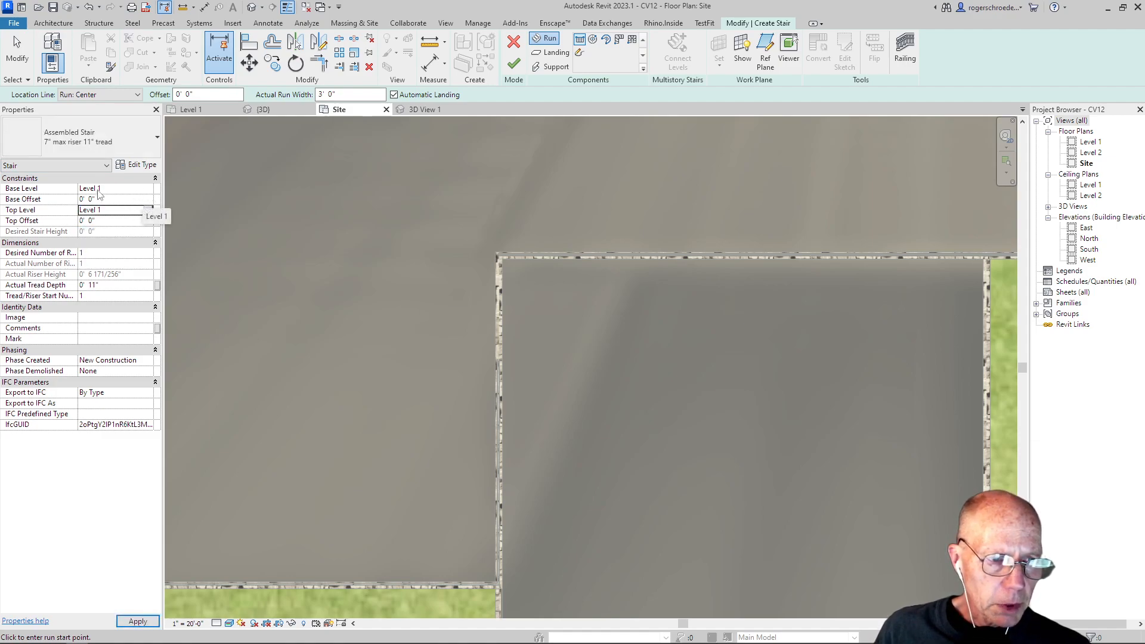
left_click(82, 200)
type("-4")
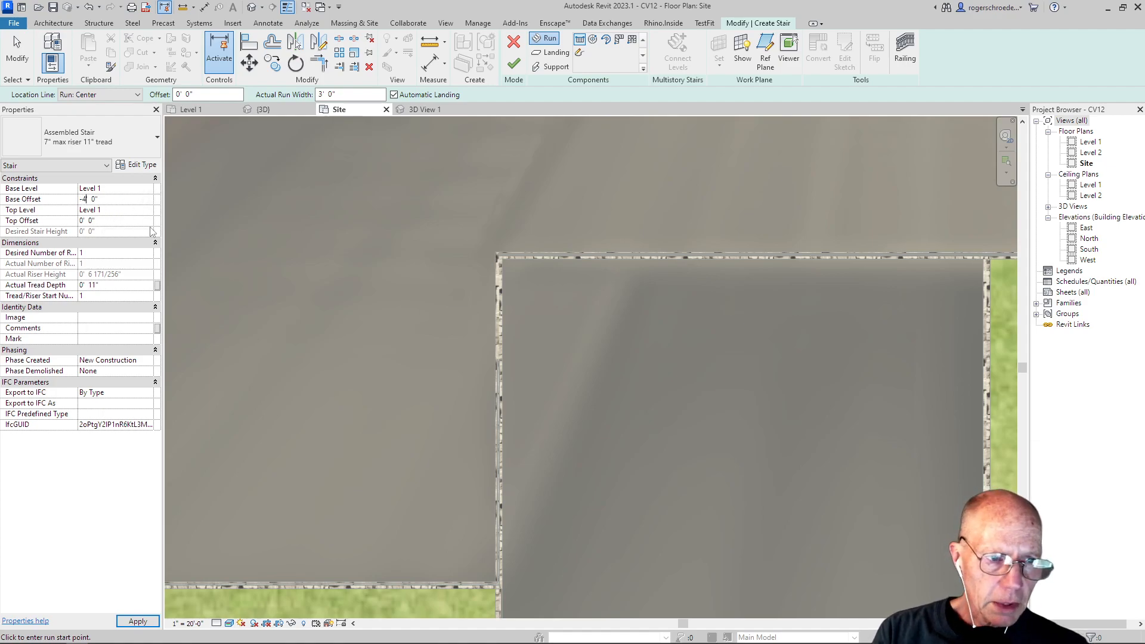
key("Return")
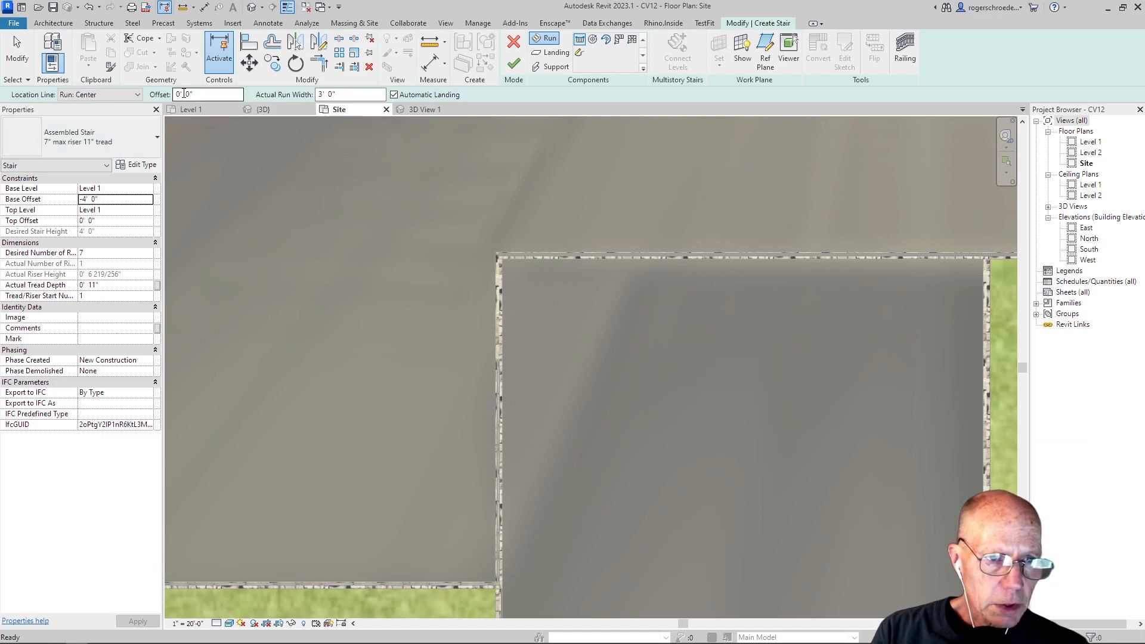
Step: Set the stair's run width to 12' 0" and its type to Cast-In-Place Monolithic Stair
double_click(321, 94)
type("12")
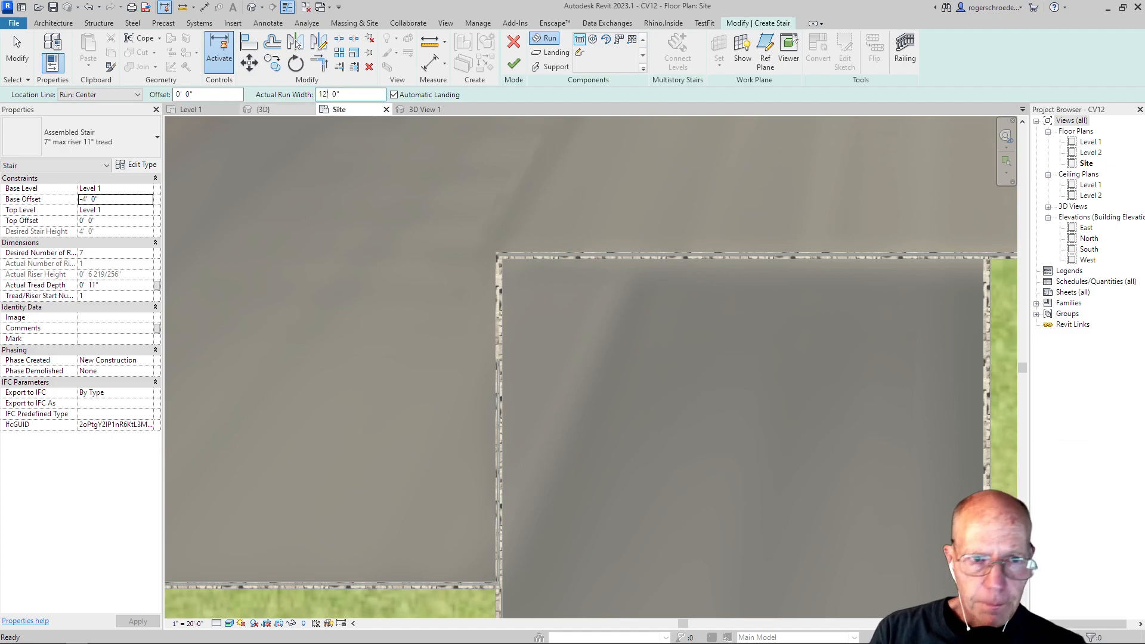
left_click(123, 125)
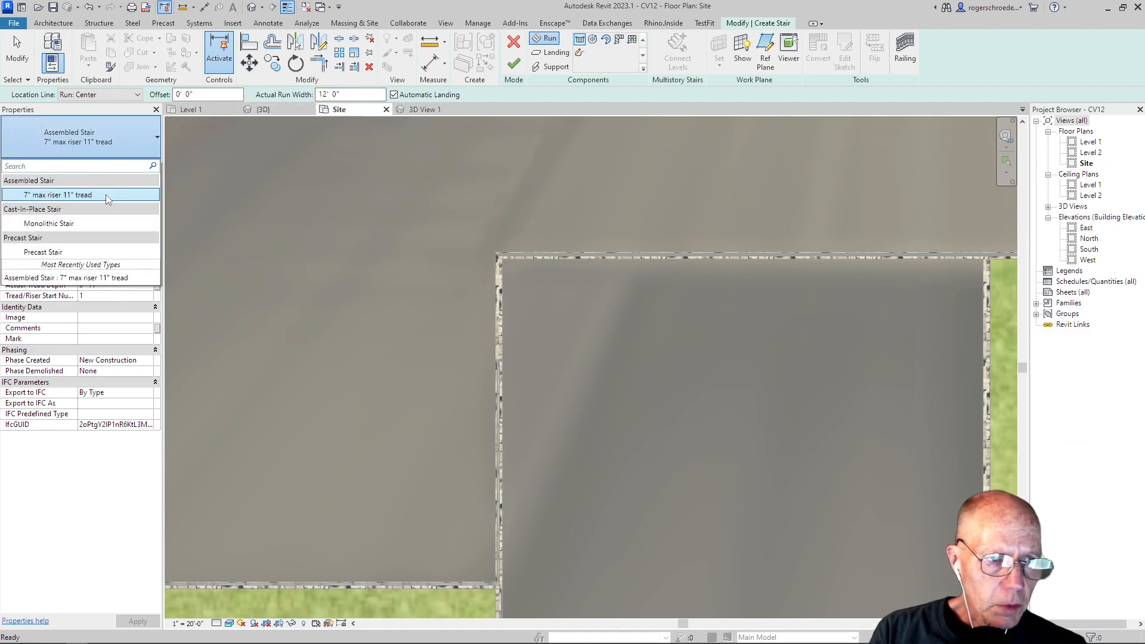
left_click(74, 226)
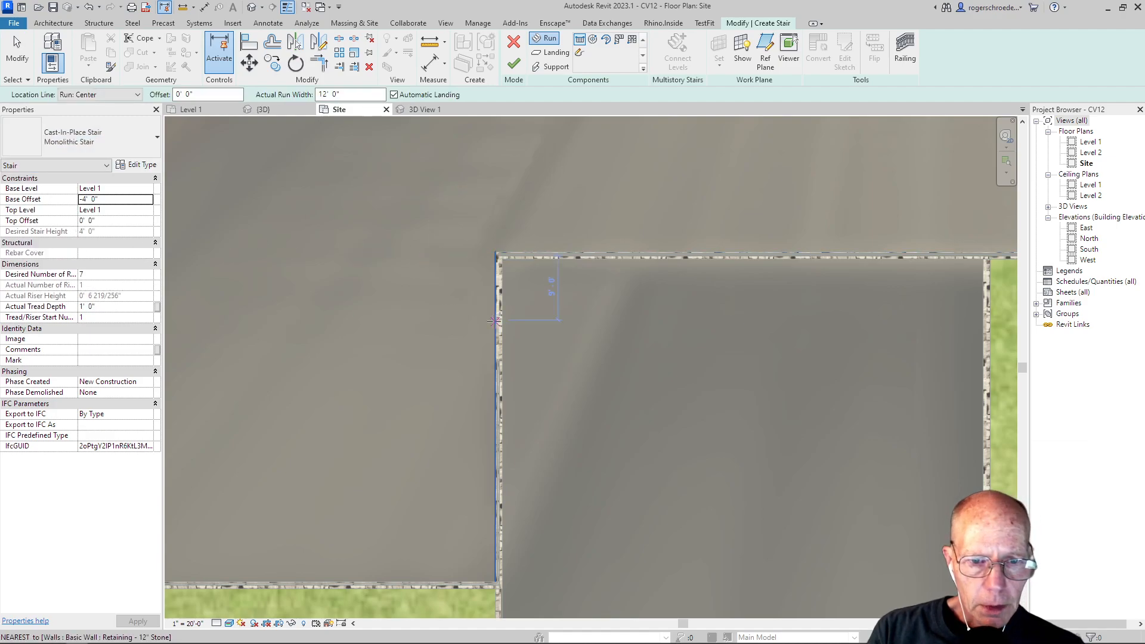
Step: Draw a straight seven-riser run heading east inside the pad's northwest corner and finish the stair
left_click(538, 342)
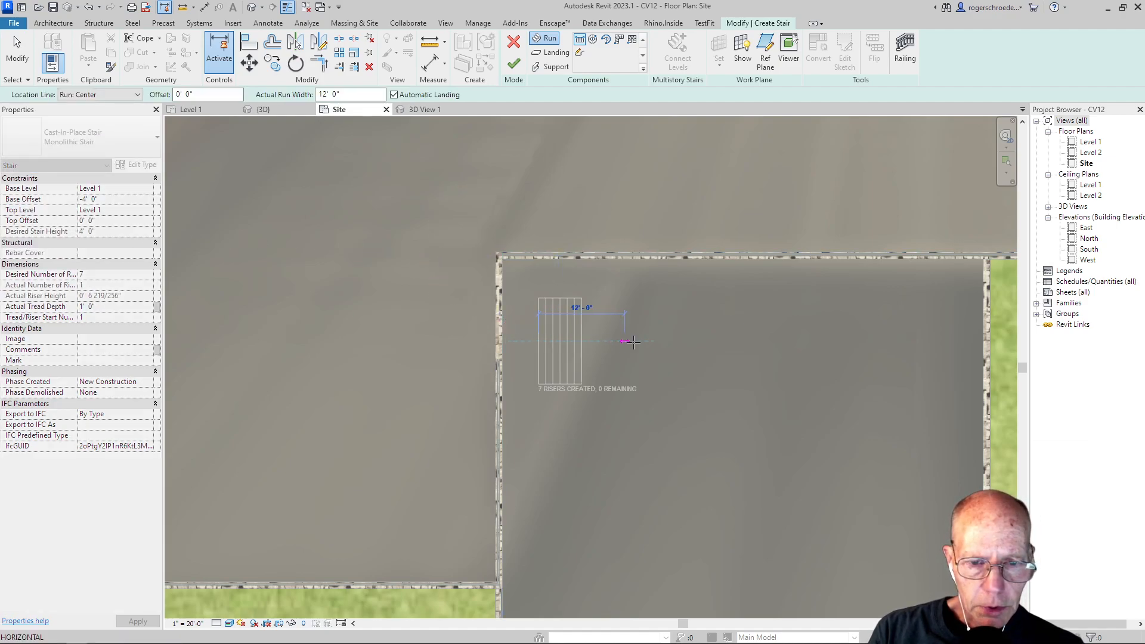
left_click(646, 342)
key("Escape")
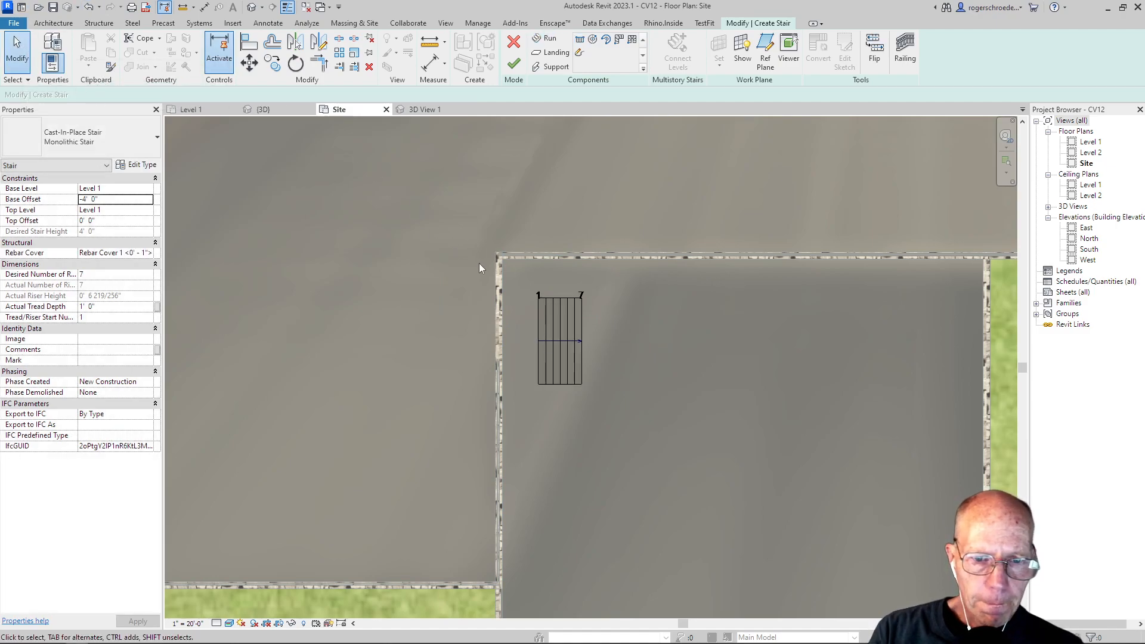
left_click(513, 64)
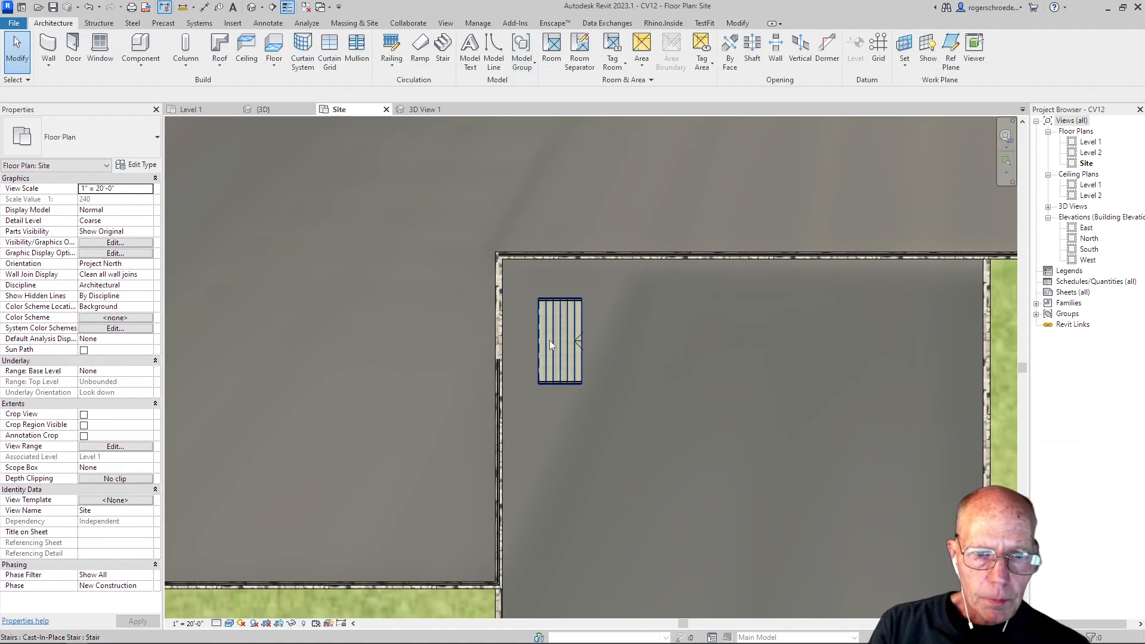
Step: Move the stair by its upper-left corner to the inside corner of the two existing retaining walls
scroll(545, 338, "up", 1)
scroll(548, 334, "up", 3)
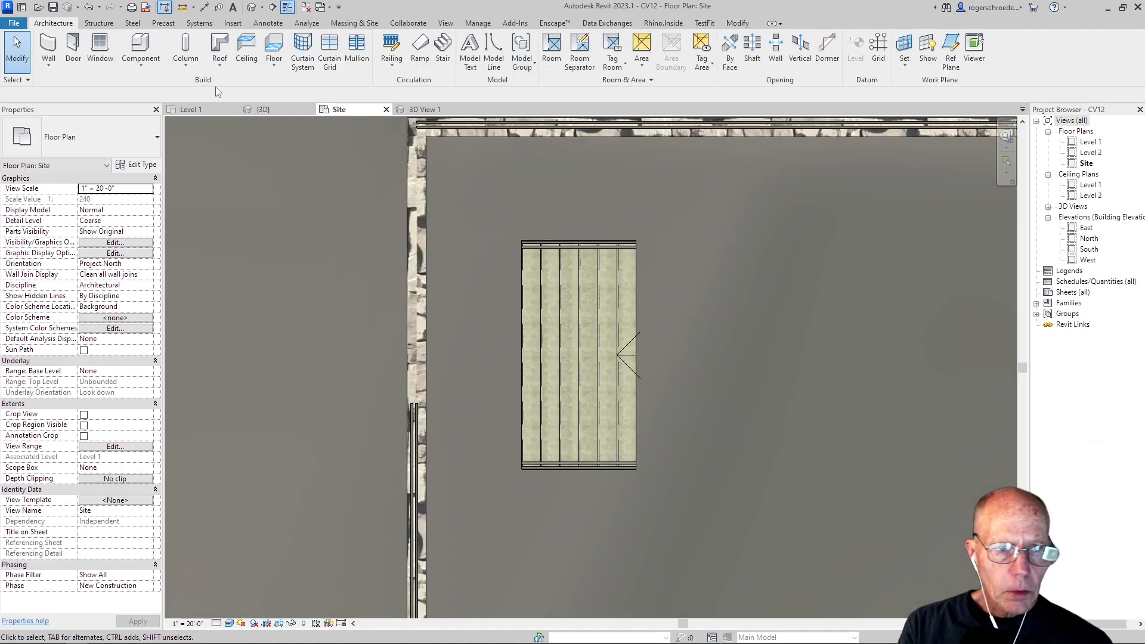
left_click(522, 275)
left_click(250, 62)
left_click(520, 241)
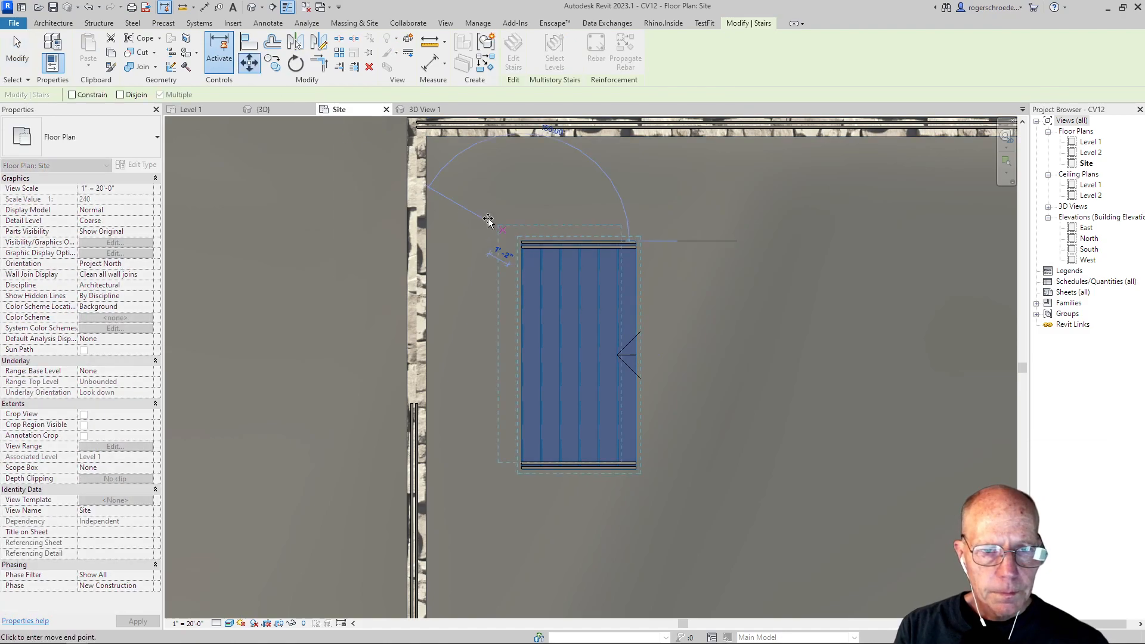
left_click(425, 139)
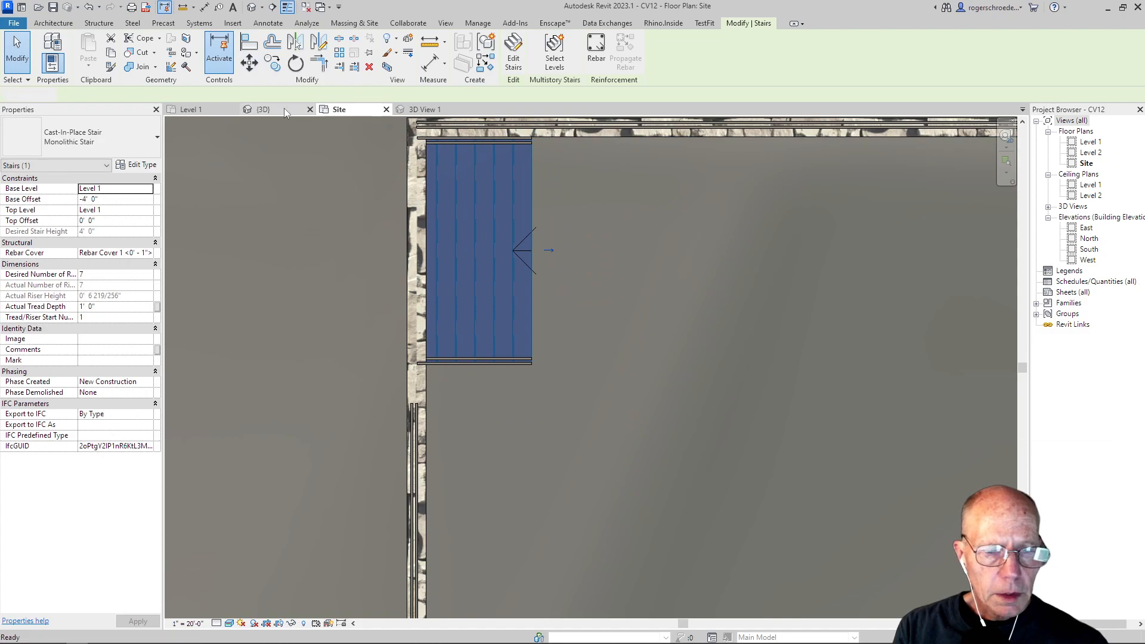
Step: Check the stair's direction in the 3D view and rotate it 180° in the Site plan
left_click(285, 110)
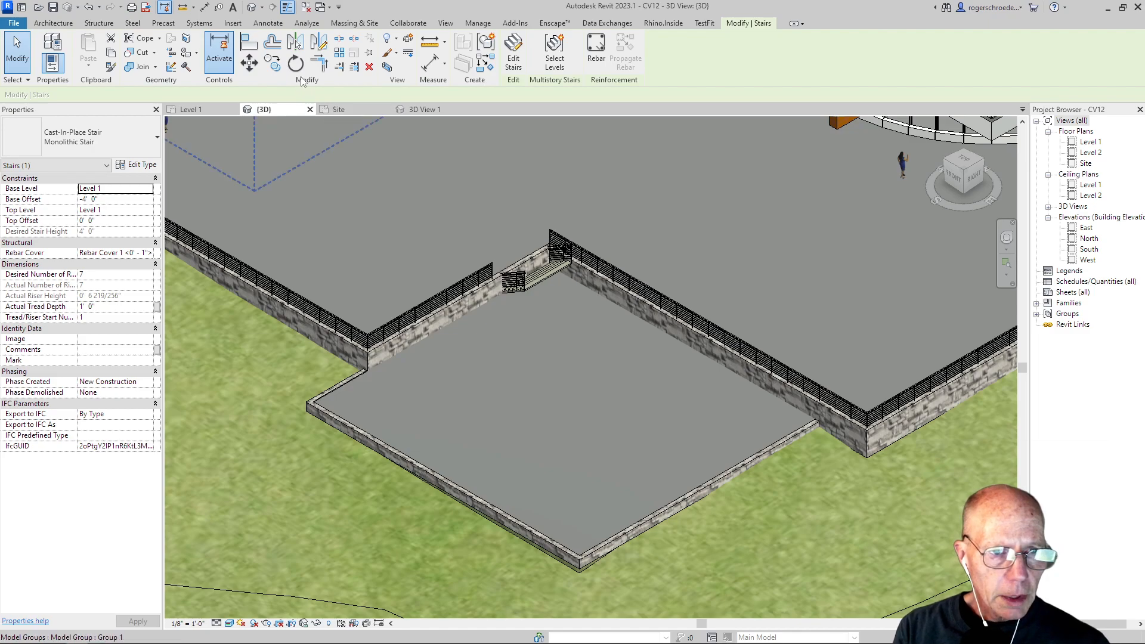
left_click(331, 111)
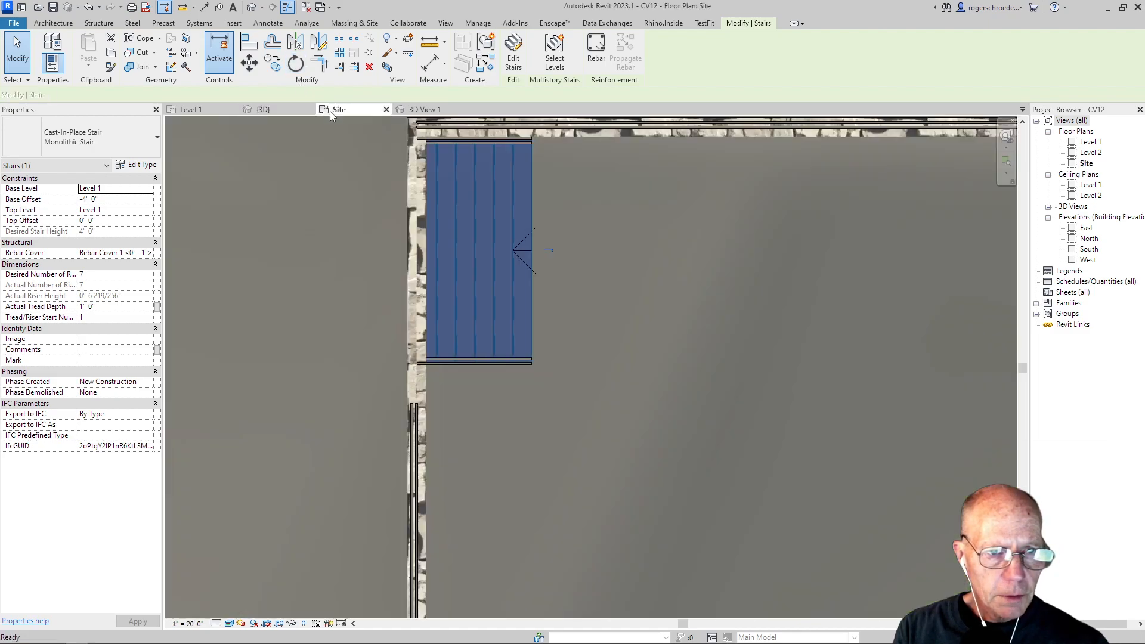
left_click(295, 63)
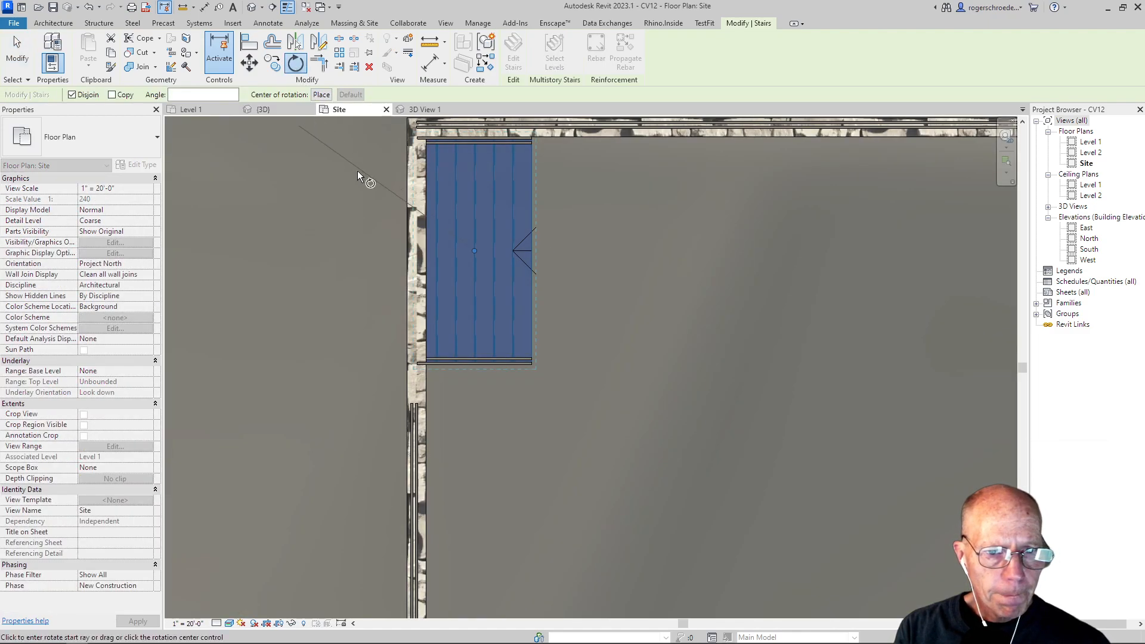
left_click(374, 246)
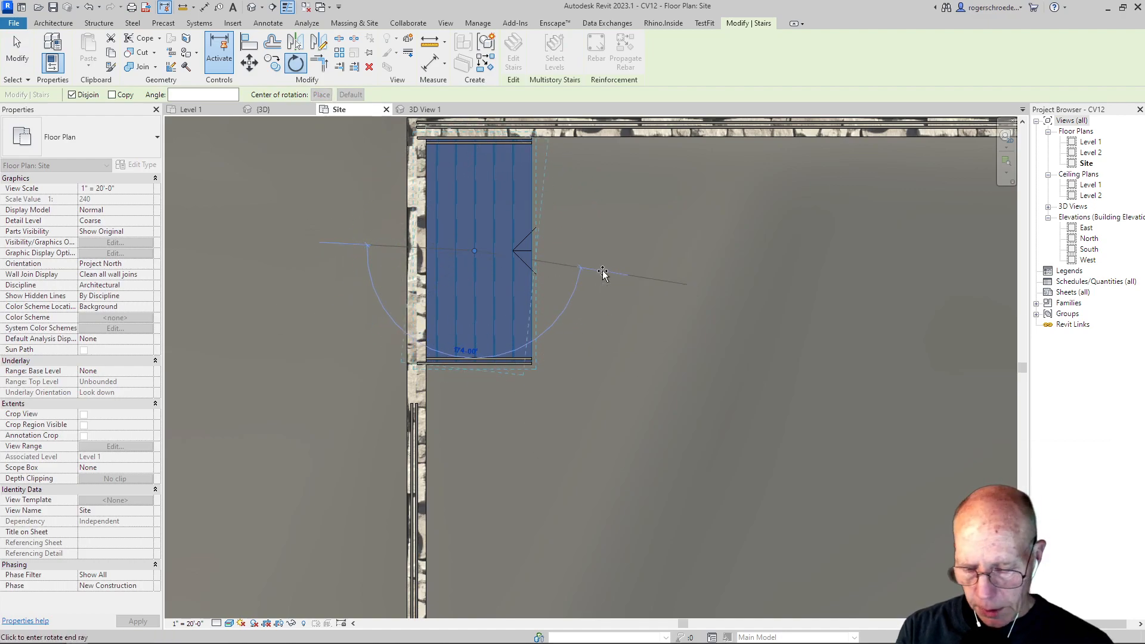
type("180")
key("Return")
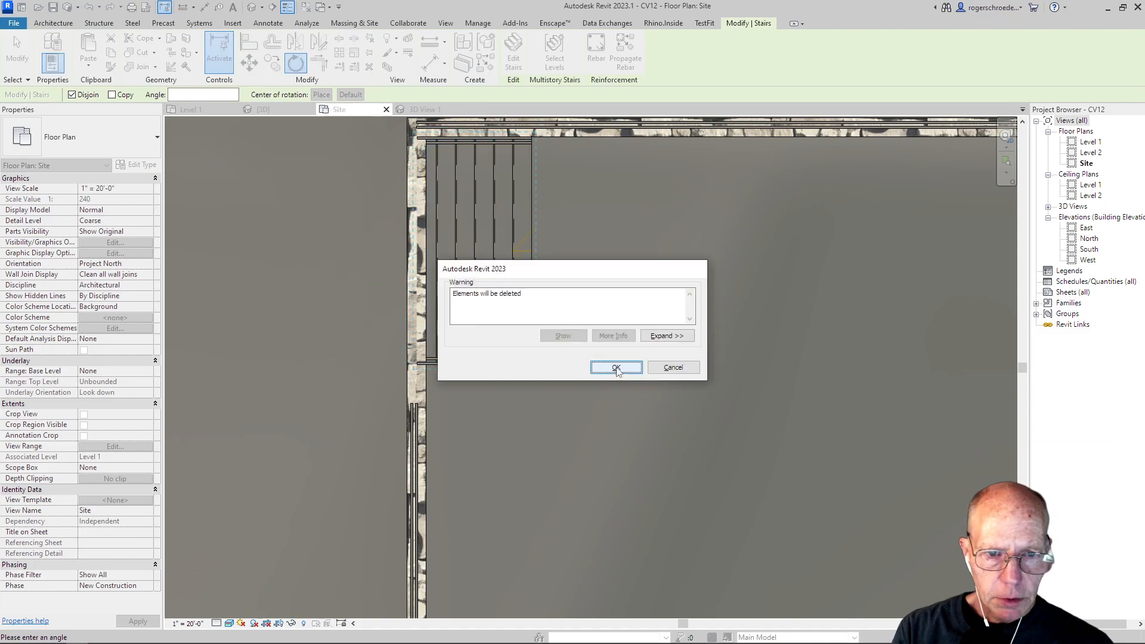
left_click(604, 368)
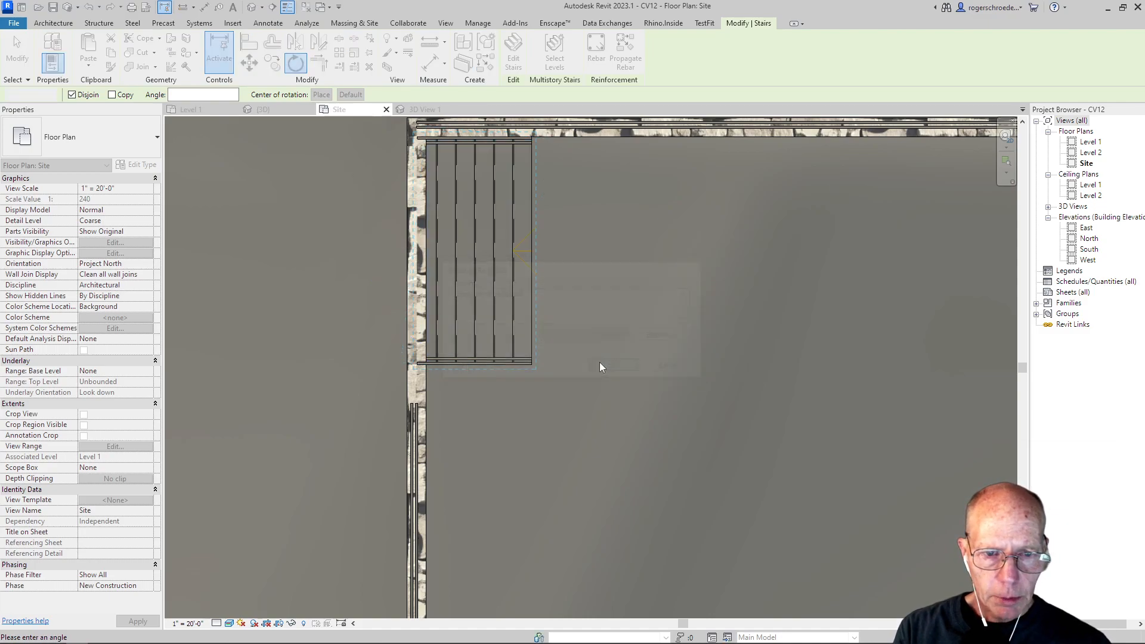
left_click(17, 53)
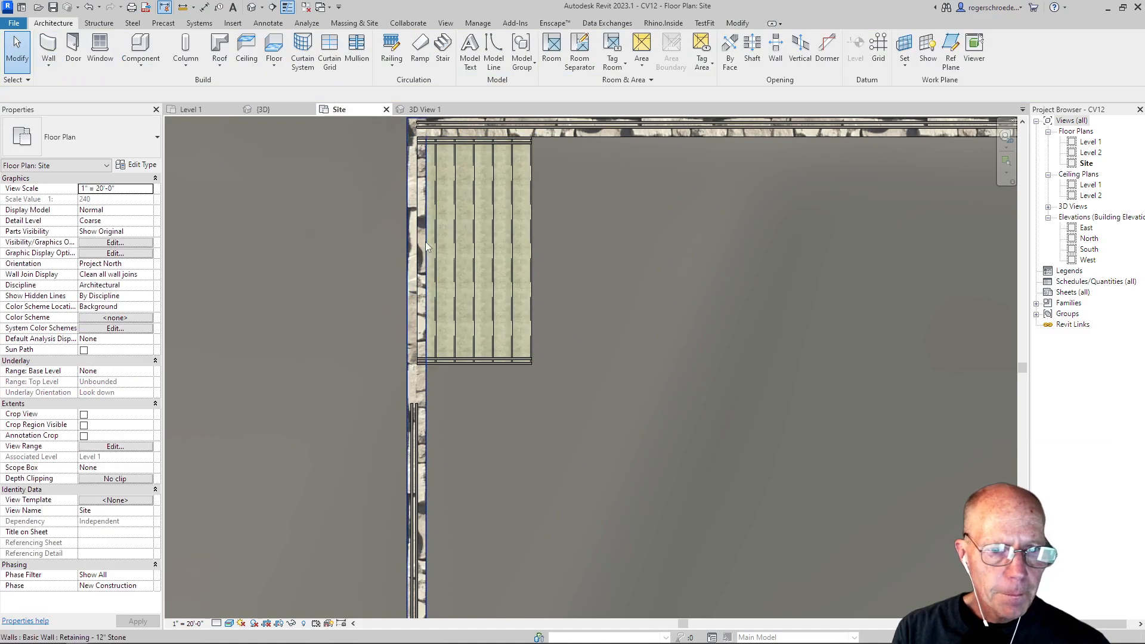
Step: In the 3D view, extend the plaza guardrail's path segment beside the stair to 33' 6" so it reaches the stair railing
left_click(455, 256)
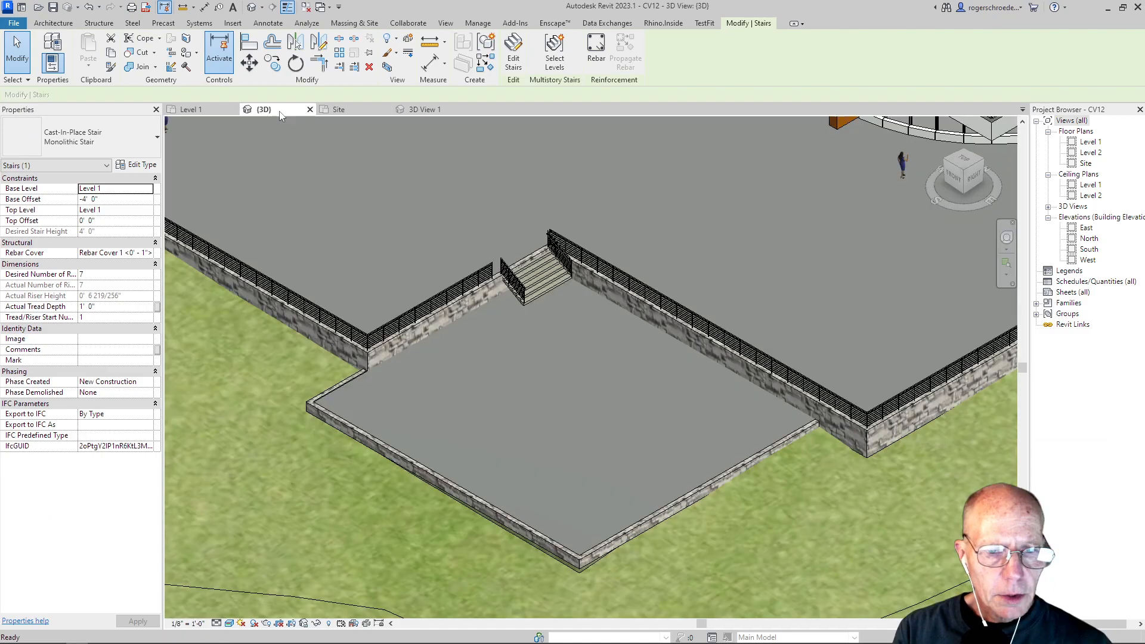
left_click(279, 111)
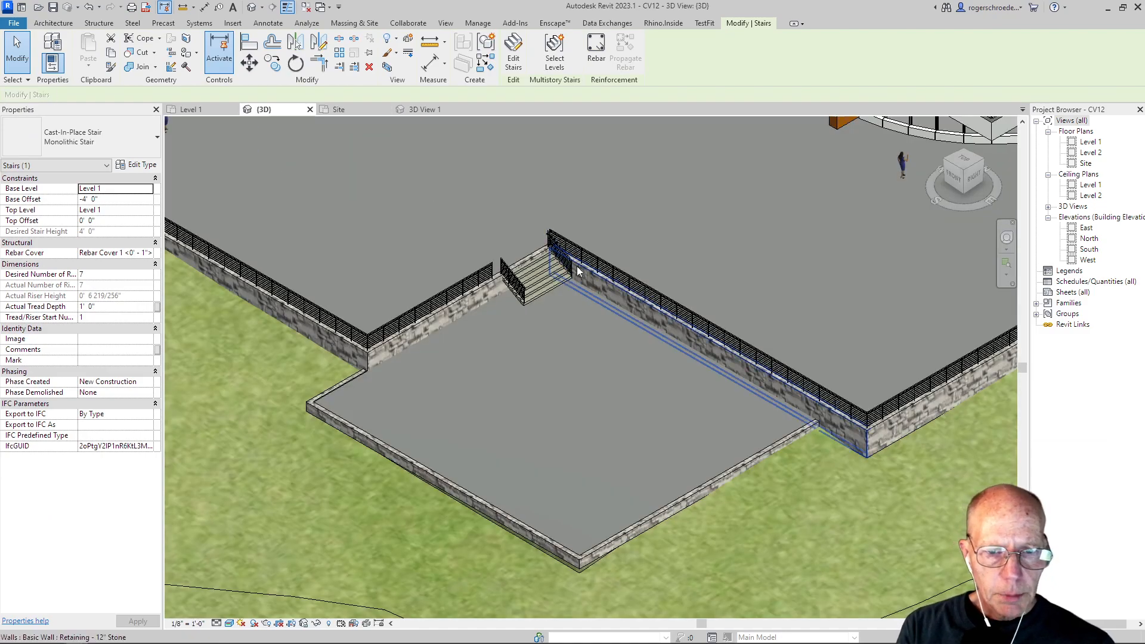
scroll(579, 238, "up", 3)
scroll(595, 159, "up", 2)
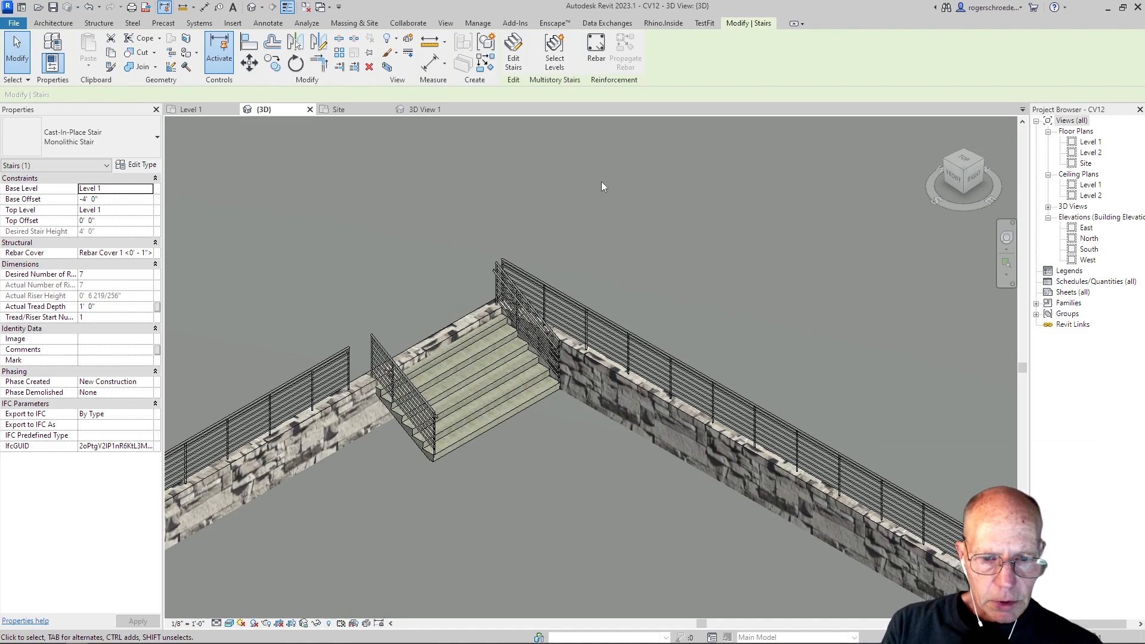
left_click(345, 354)
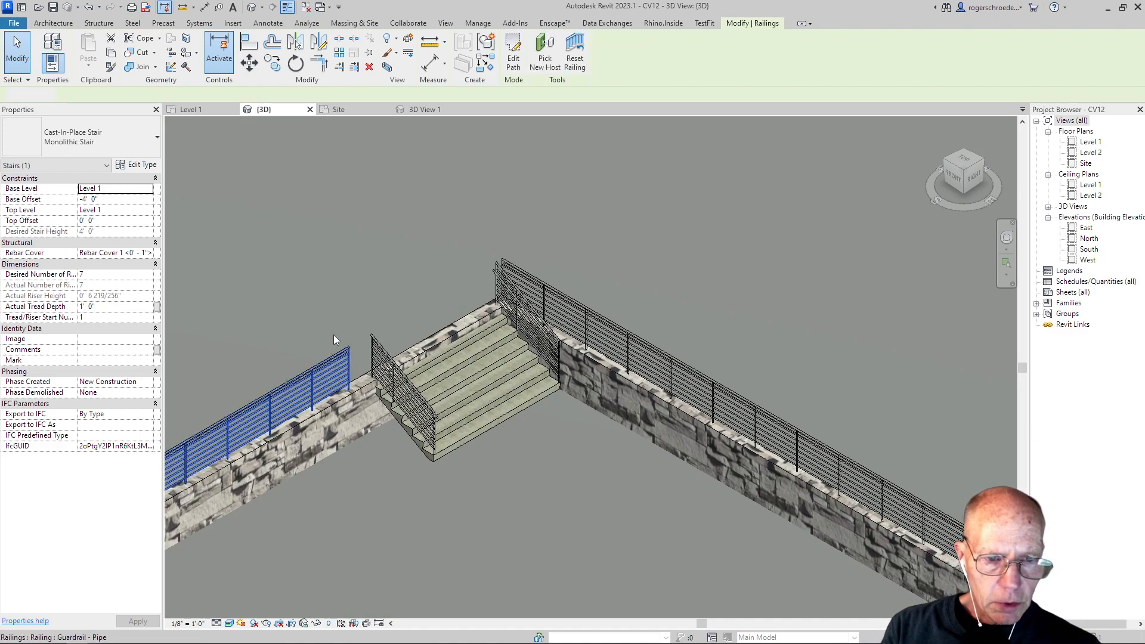
double_click(345, 355)
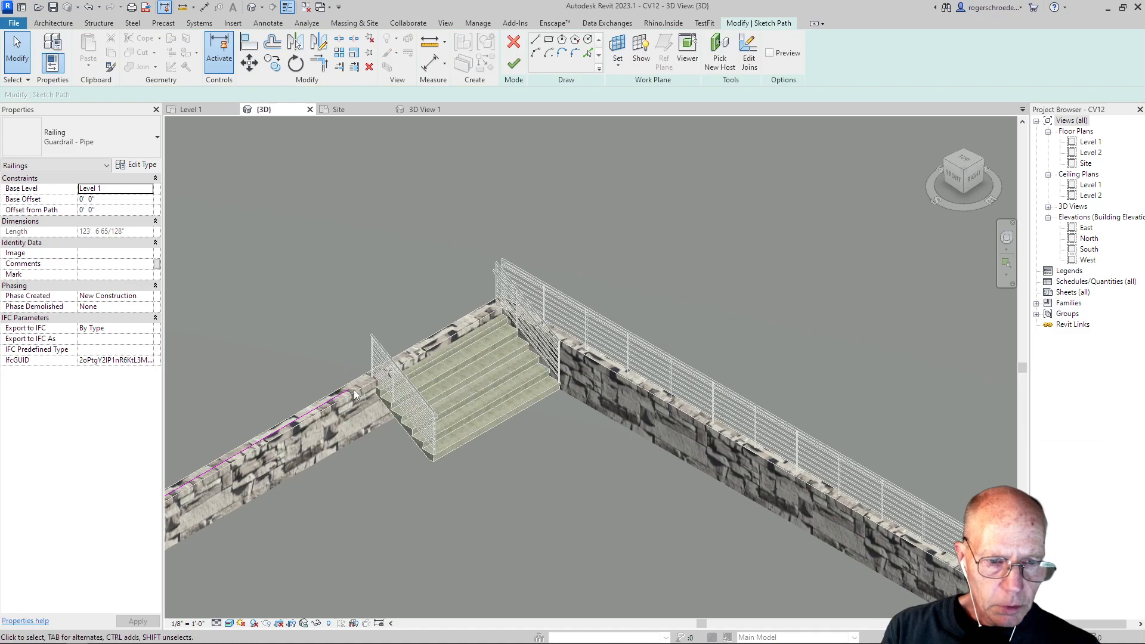
left_click_drag(351, 391, 370, 377)
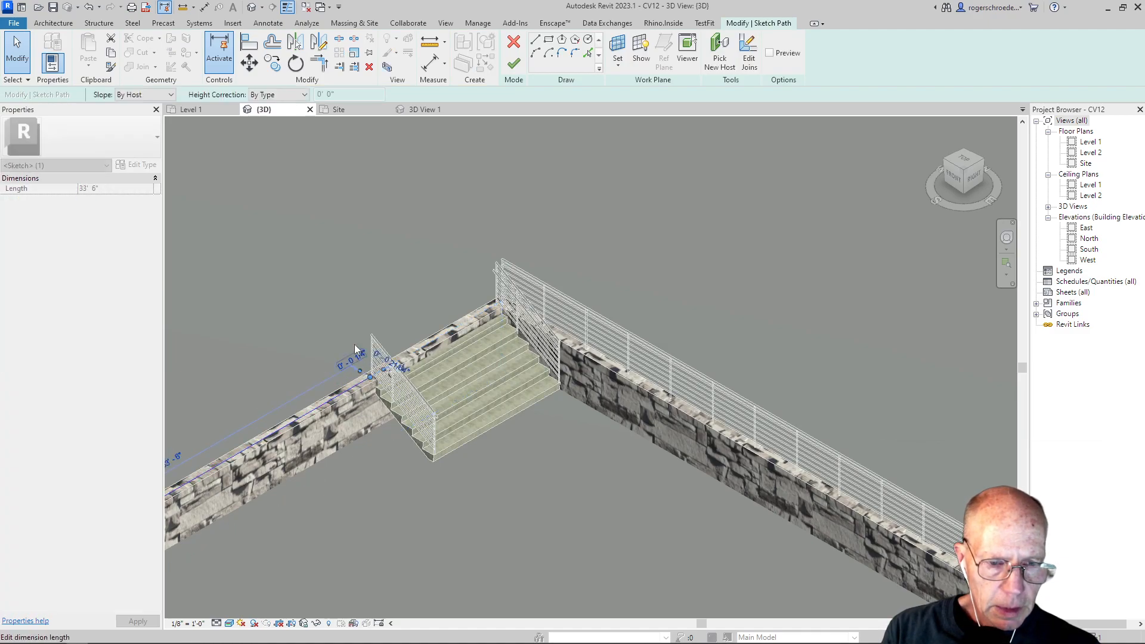
left_click(514, 63)
Step: Review the finished stair and guardrail in the overall 3D model and in the perspective 3D View 1
scroll(484, 206, "down", 6)
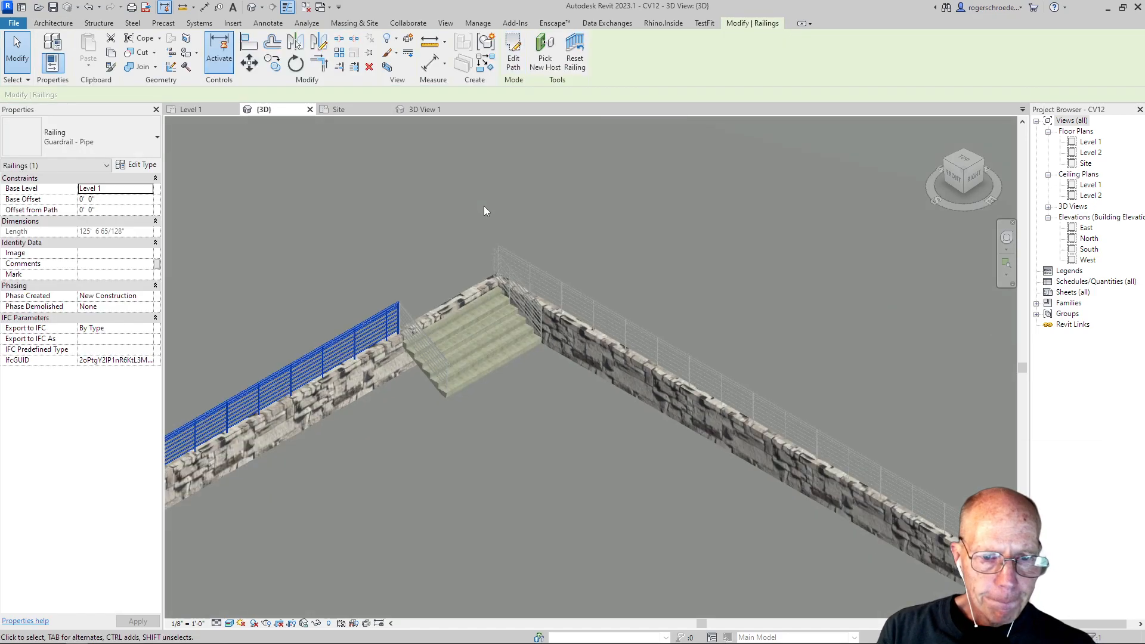
scroll(517, 246, "down", 4)
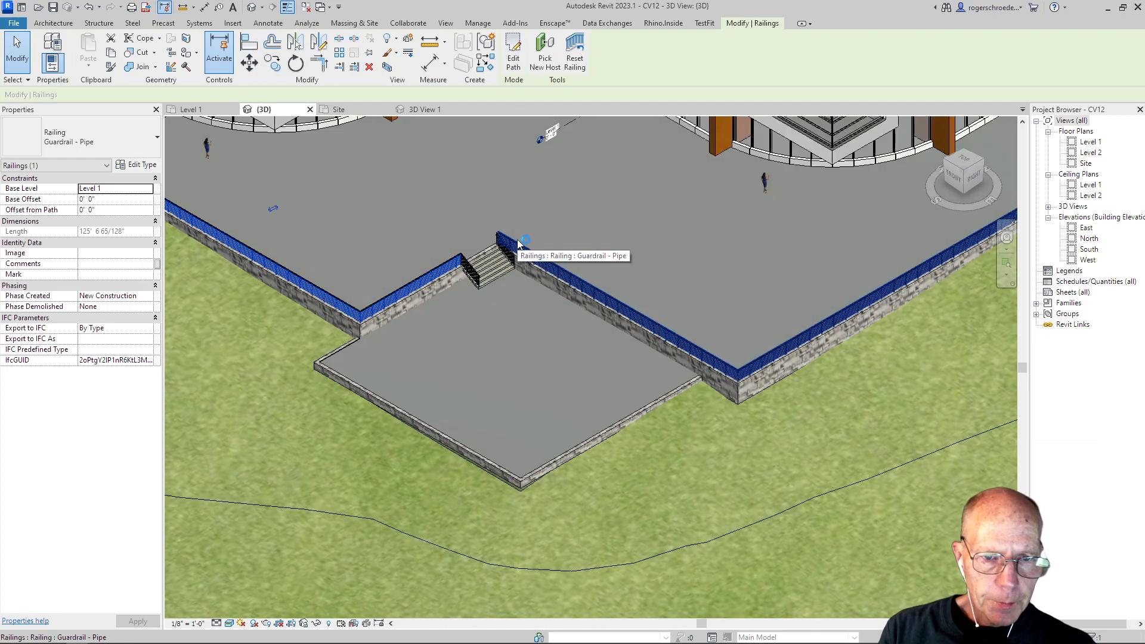
key("Escape")
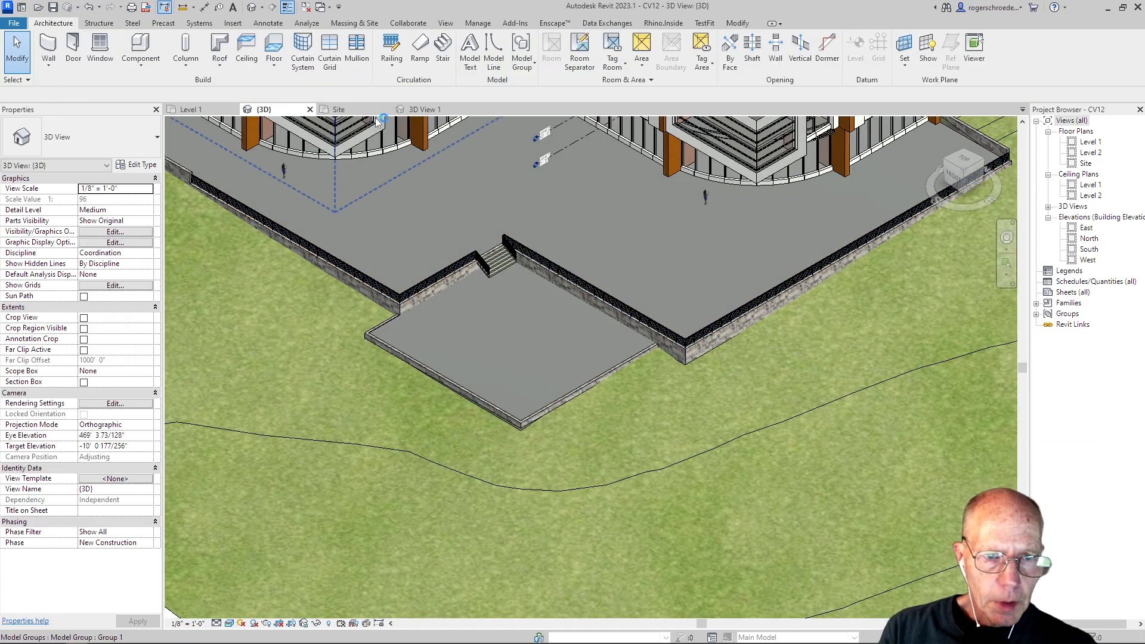
left_click(425, 109)
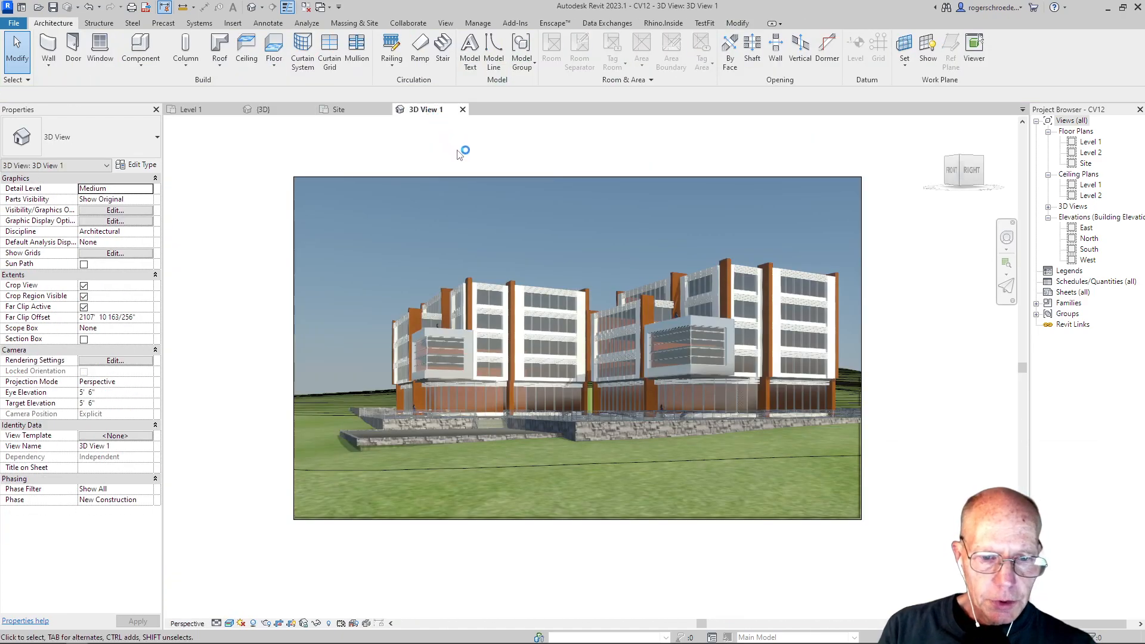